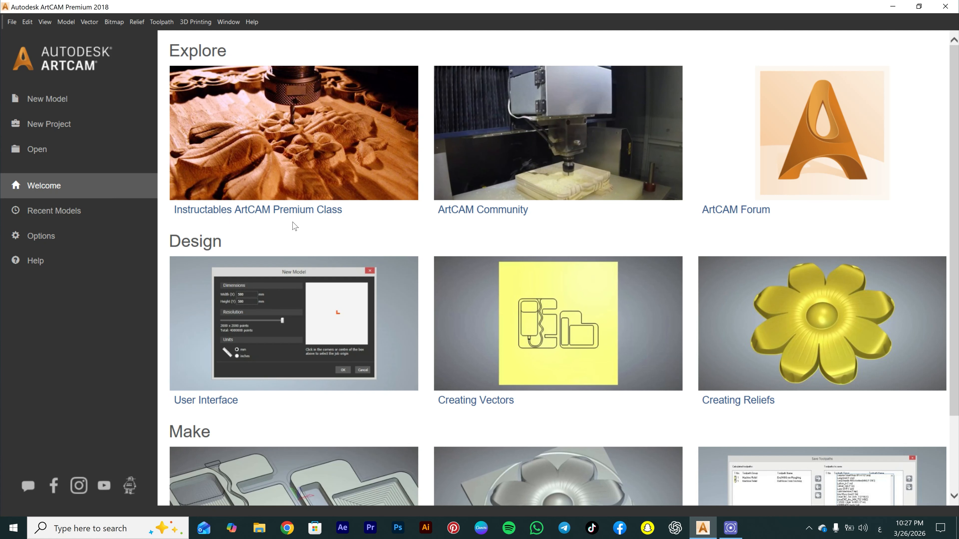
# - Start a new model with a width of 1220 mm and a height of 2440 mm
pyautogui.scroll(-3, 517, 295)
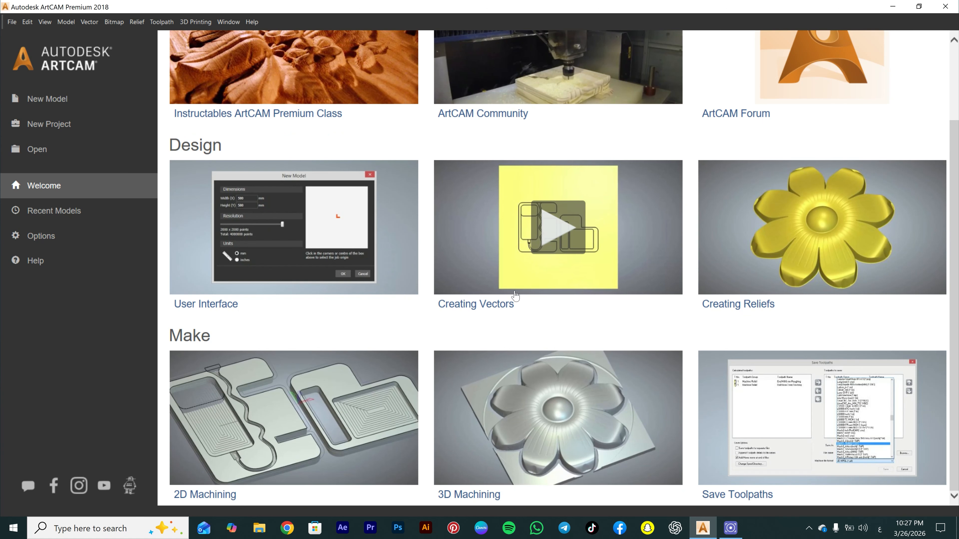
pyautogui.scroll(3, 789, 460)
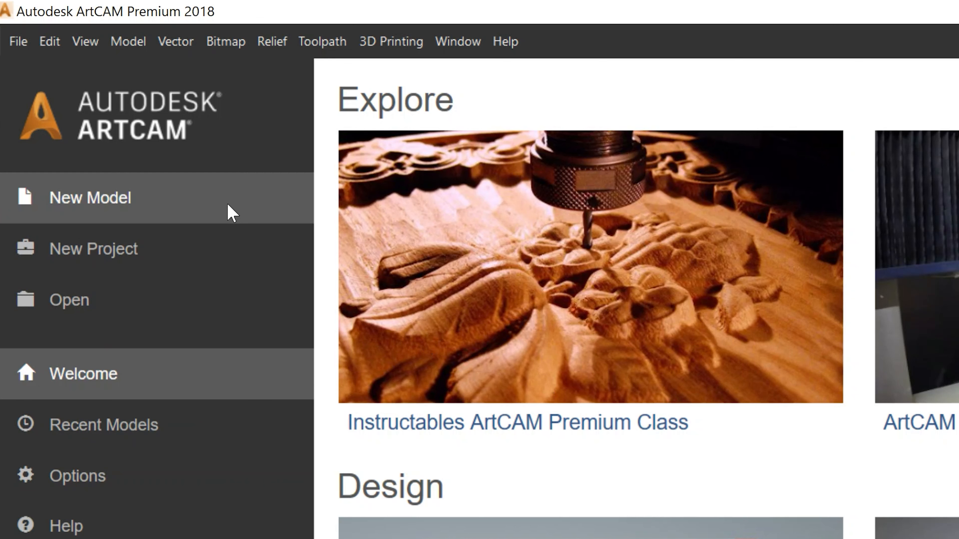
pyautogui.click(118, 201)
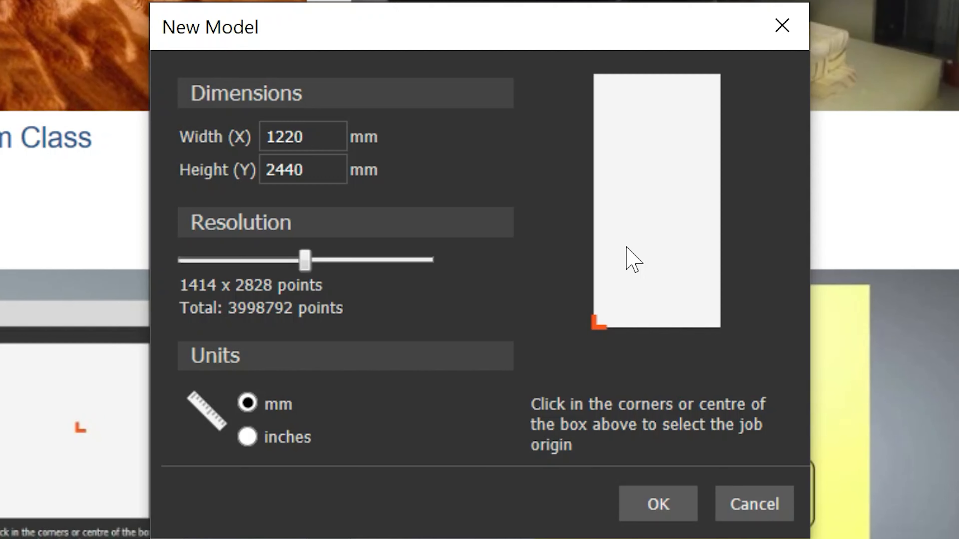
pyautogui.click(324, 137)
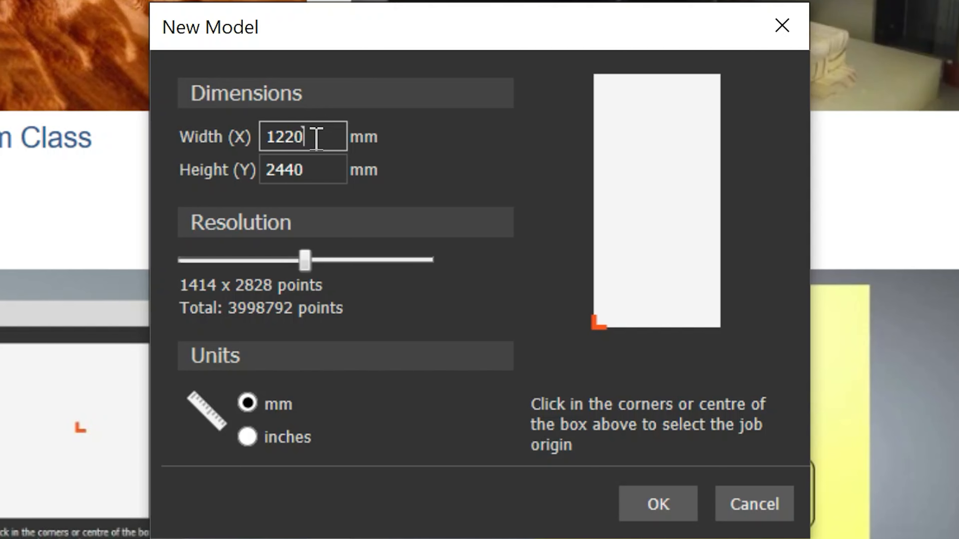
pyautogui.click(332, 177)
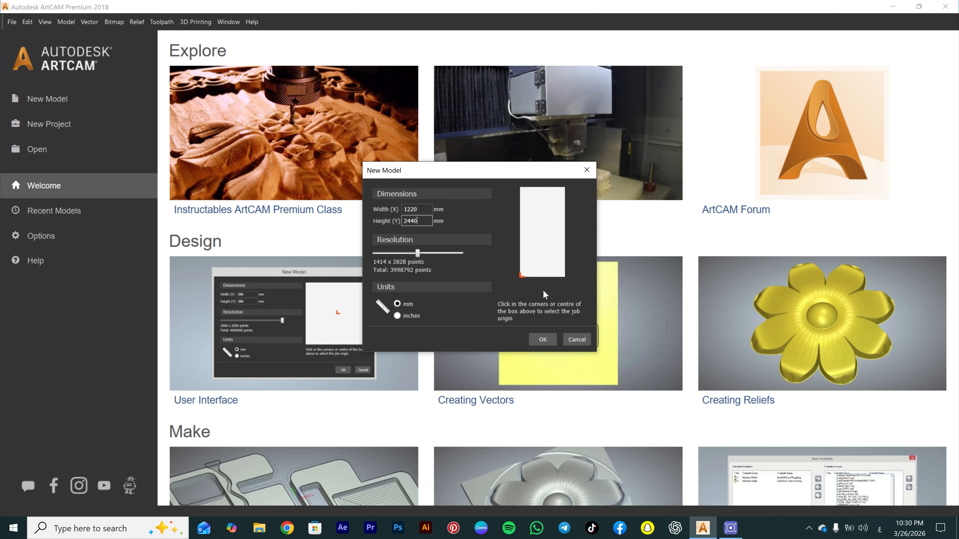
pyautogui.click(424, 207)
pyautogui.moveTo(424, 208); pyautogui.dragTo(392, 211)
pyautogui.click(574, 242)
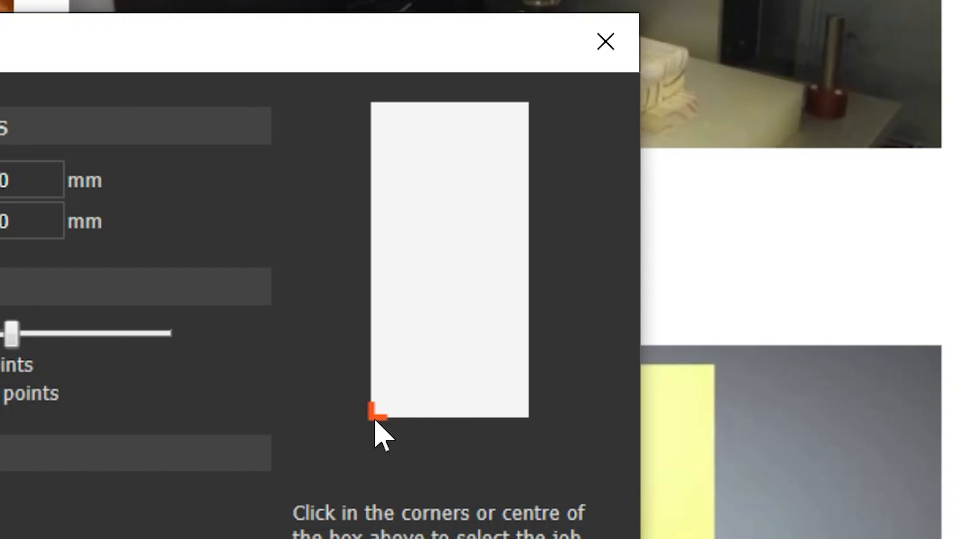
# - Try the job origin at the other corners and the centre, return it to the lower-left corner, and create the model
pyautogui.click(530, 423)
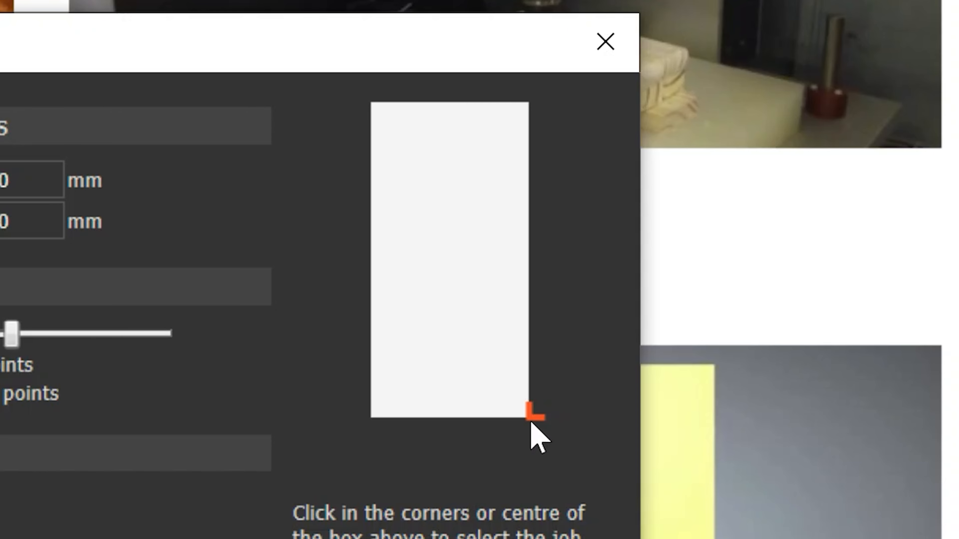
pyautogui.click(530, 101)
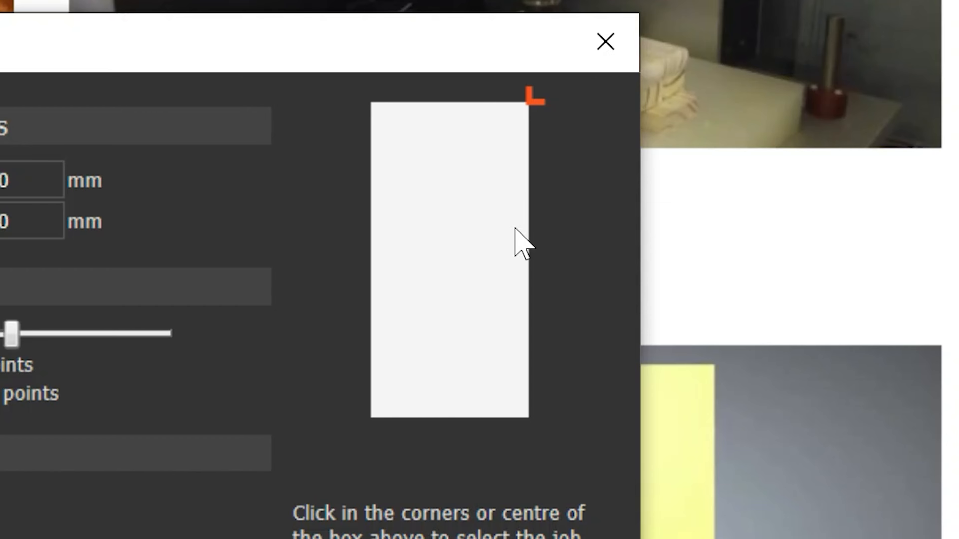
pyautogui.click(372, 104)
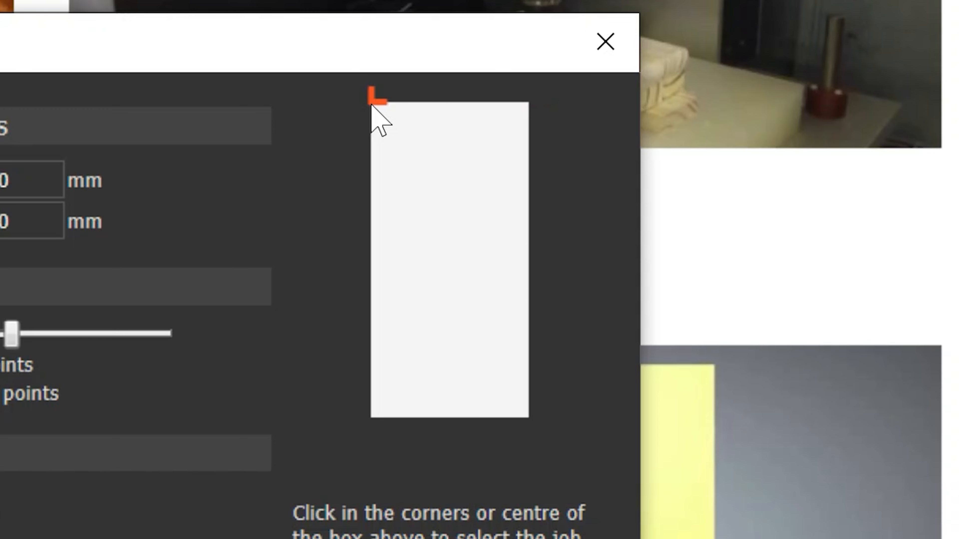
pyautogui.click(451, 257)
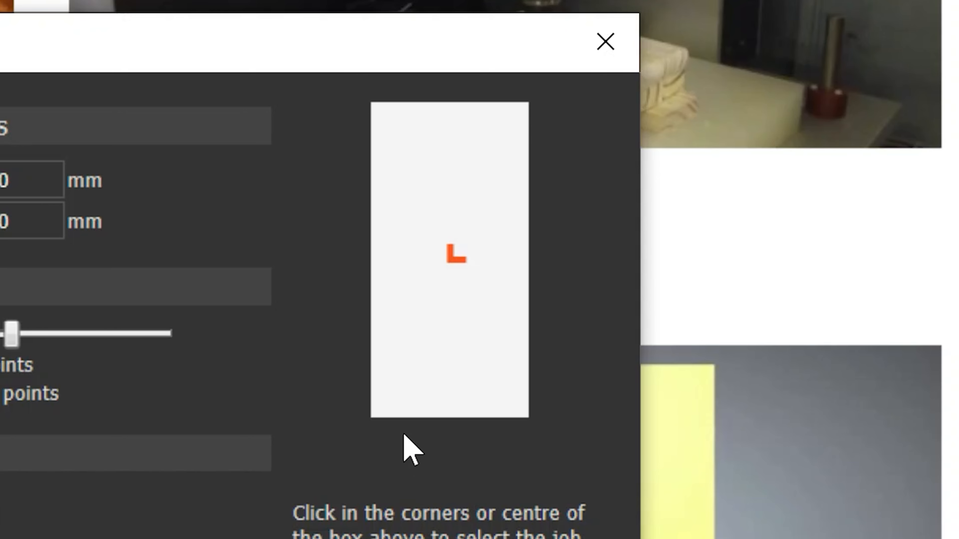
pyautogui.click(373, 420)
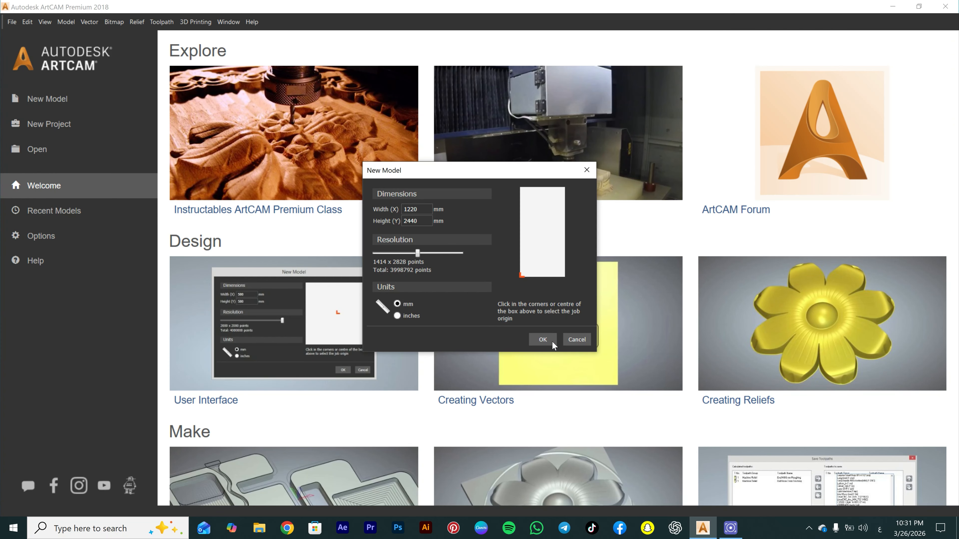
pyautogui.click(547, 339)
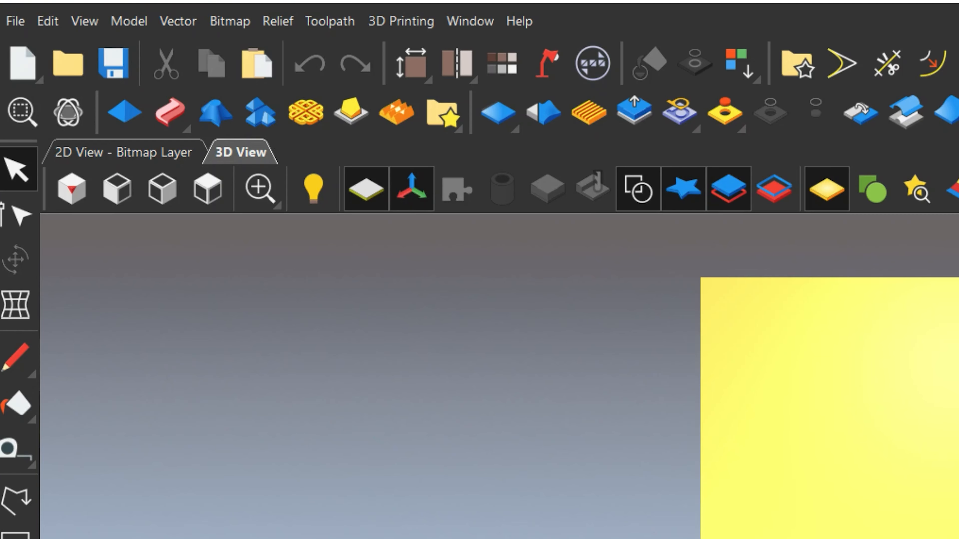
# - Compare the blank model in the 2D and 3D views, ending in the 2D view
pyautogui.click(85, 153)
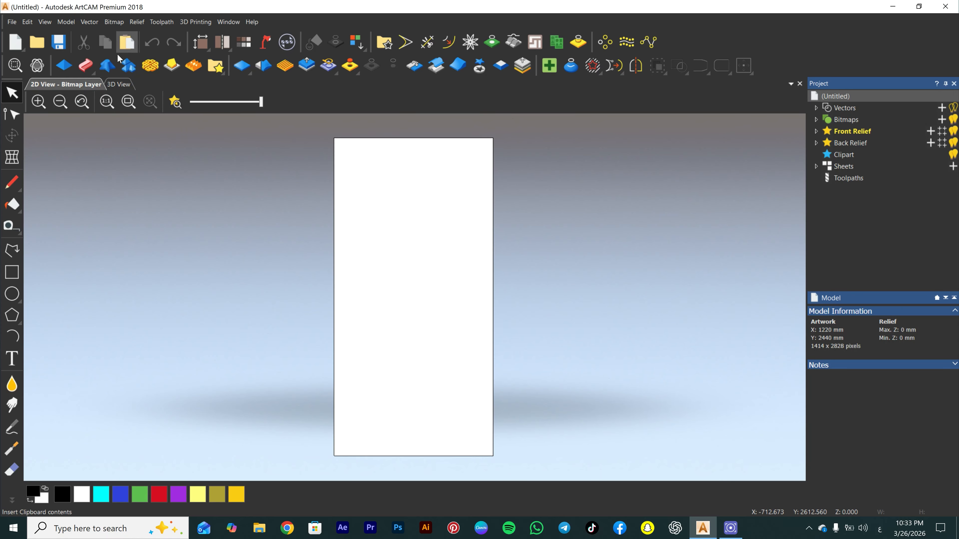
pyautogui.click(119, 84)
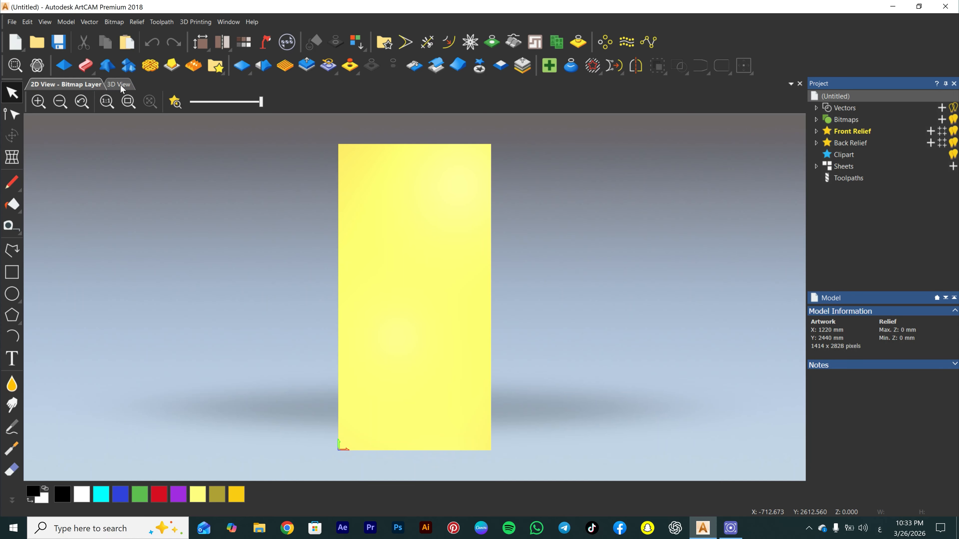
pyautogui.click(62, 84)
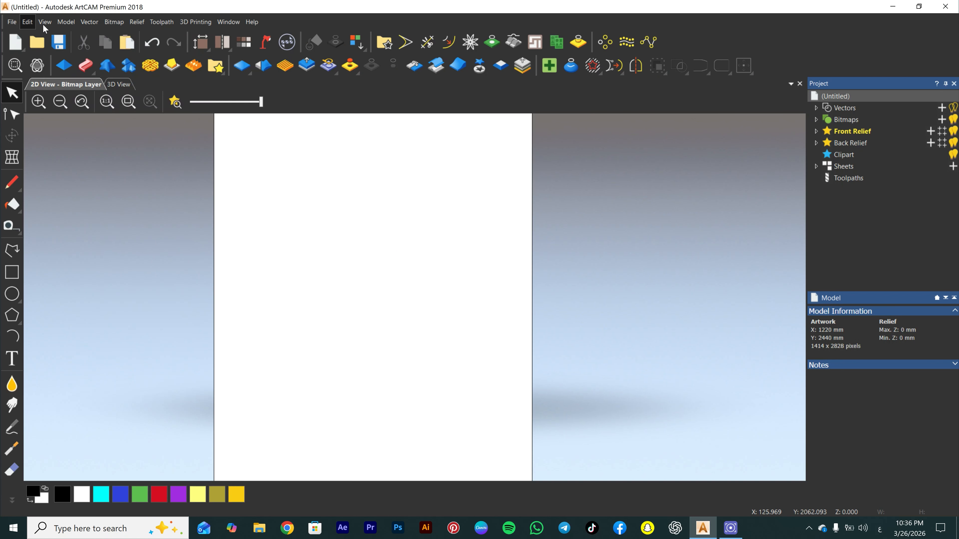
pyautogui.click(91, 22)
pyautogui.moveTo(161, 23)
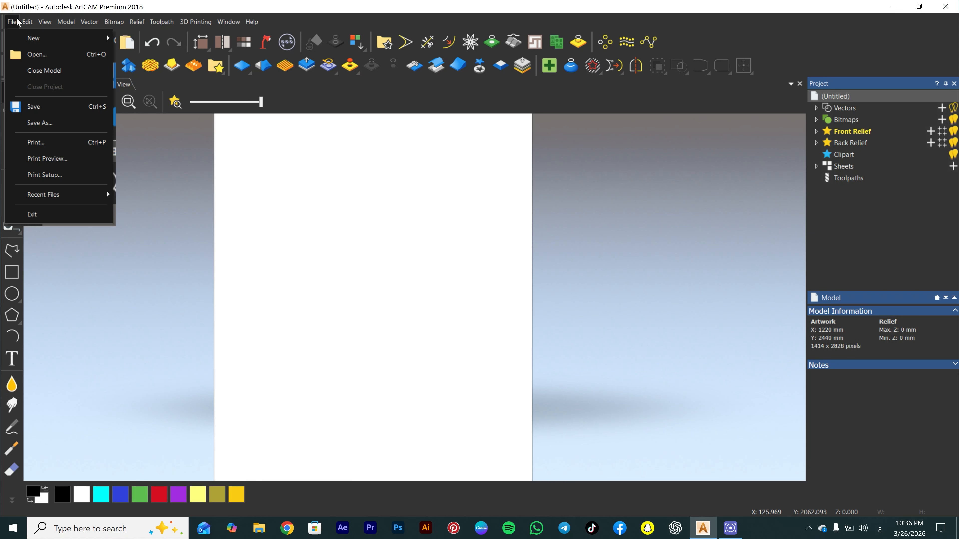
pyautogui.click(230, 22)
pyautogui.click(272, 9)
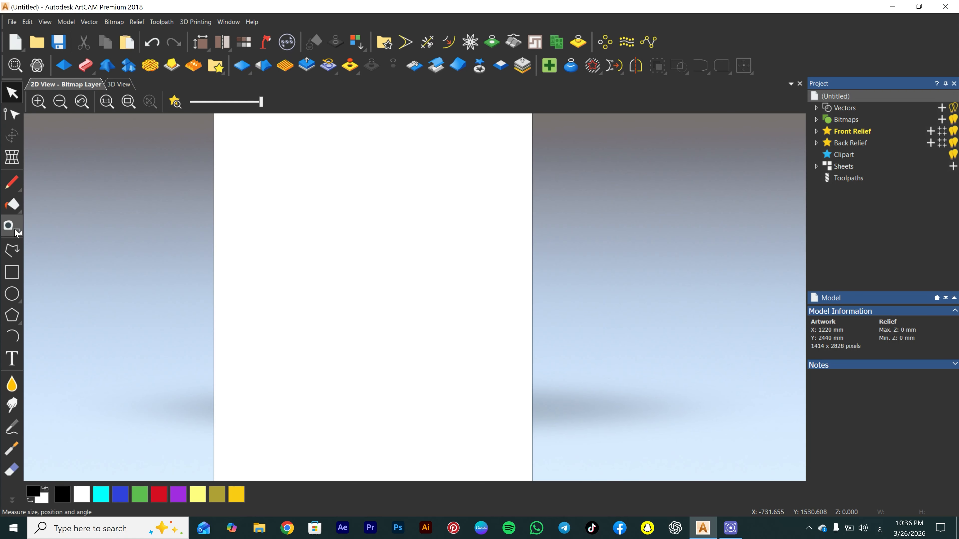
pyautogui.click(12, 94)
pyautogui.moveTo(459, 170); pyautogui.dragTo(192, 342)
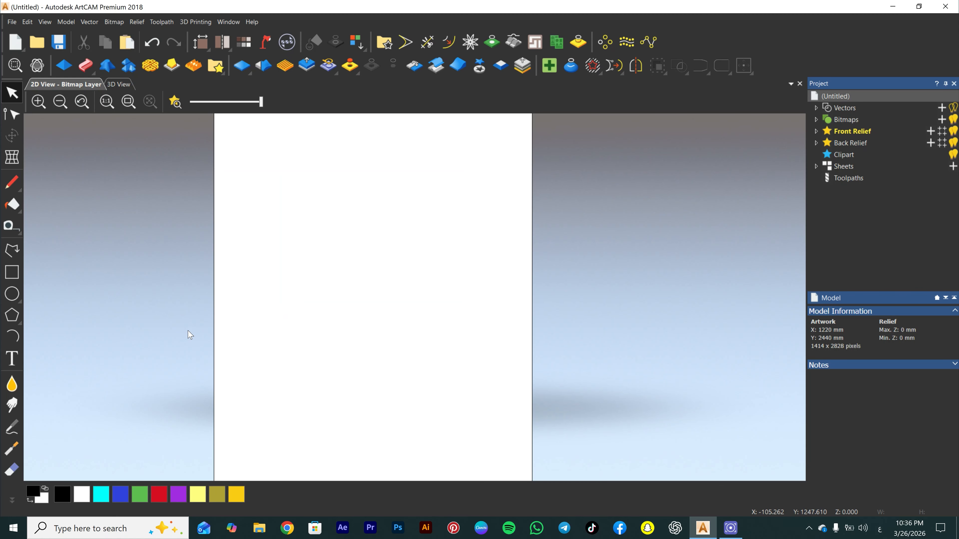
# - Draw nine separate rectangles of different sizes scattered over the upper part of the sheet and leave rectangle creation
pyautogui.click(15, 270)
pyautogui.moveTo(308, 188); pyautogui.dragTo(267, 253)
pyautogui.moveTo(430, 177); pyautogui.dragTo(381, 254)
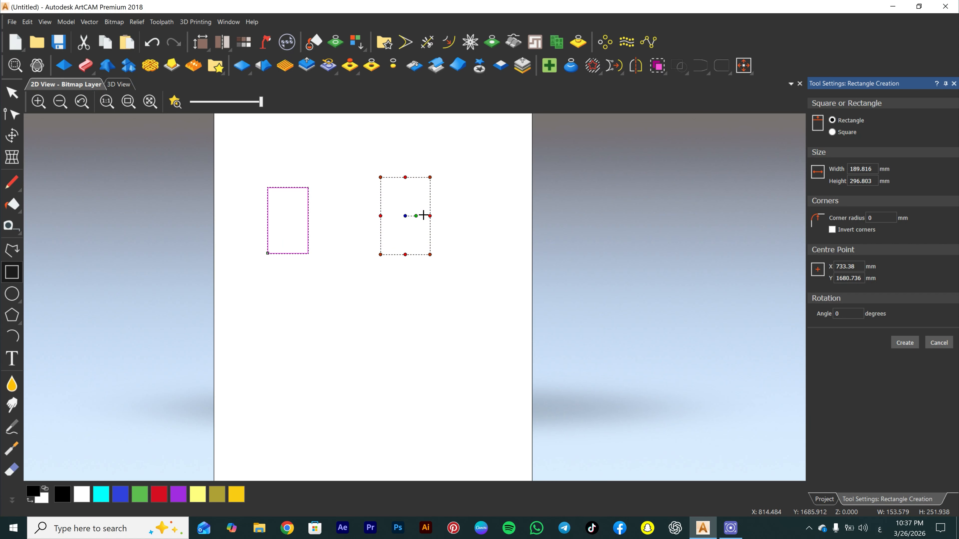
pyautogui.moveTo(483, 131); pyautogui.dragTo(445, 188)
pyautogui.moveTo(495, 262); pyautogui.dragTo(460, 332)
pyautogui.moveTo(392, 291); pyautogui.dragTo(329, 347)
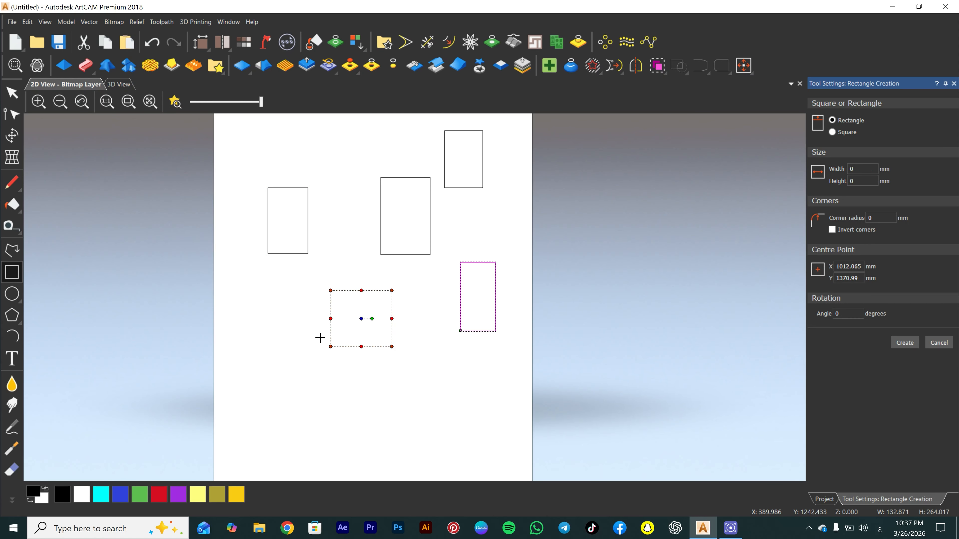
pyautogui.moveTo(294, 285); pyautogui.dragTo(257, 352)
pyautogui.moveTo(371, 144); pyautogui.dragTo(327, 270)
pyautogui.moveTo(417, 131); pyautogui.dragTo(393, 169)
pyautogui.moveTo(438, 286); pyautogui.dragTo(414, 341)
pyautogui.moveTo(314, 137); pyautogui.dragTo(231, 181)
pyautogui.press('Escape')
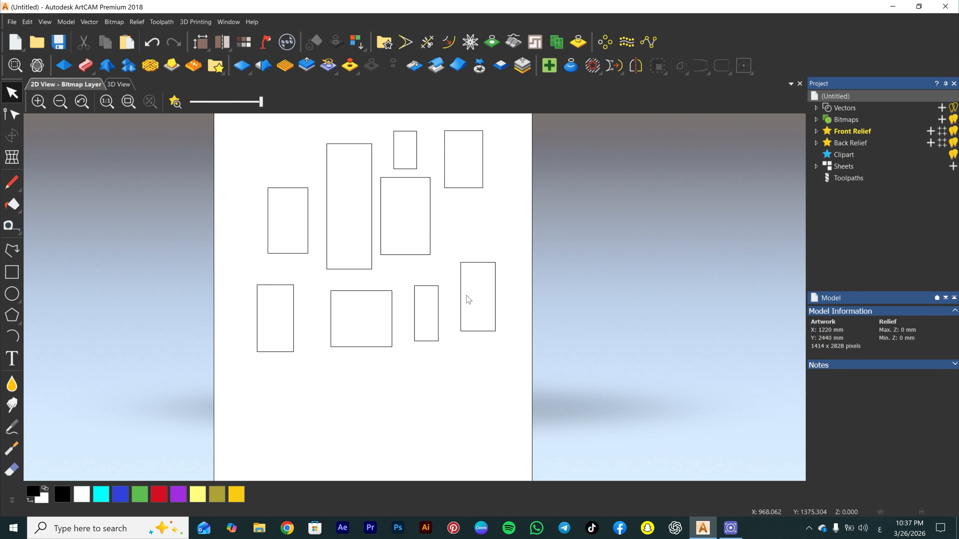
# - Practise selecting groups of rectangles with selection windows in both directions, clearing the selection each time
pyautogui.moveTo(524, 127); pyautogui.dragTo(316, 389)
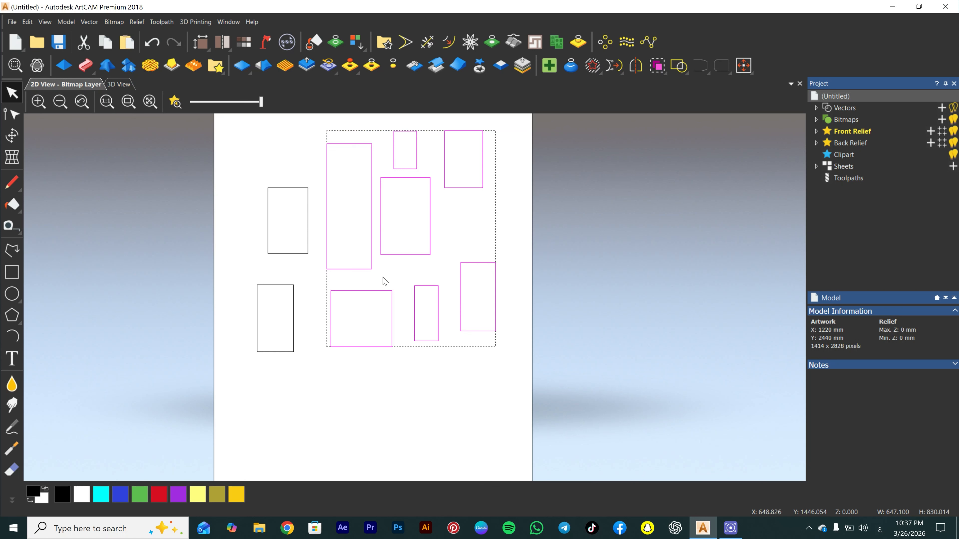
pyautogui.moveTo(526, 156); pyautogui.dragTo(252, 400)
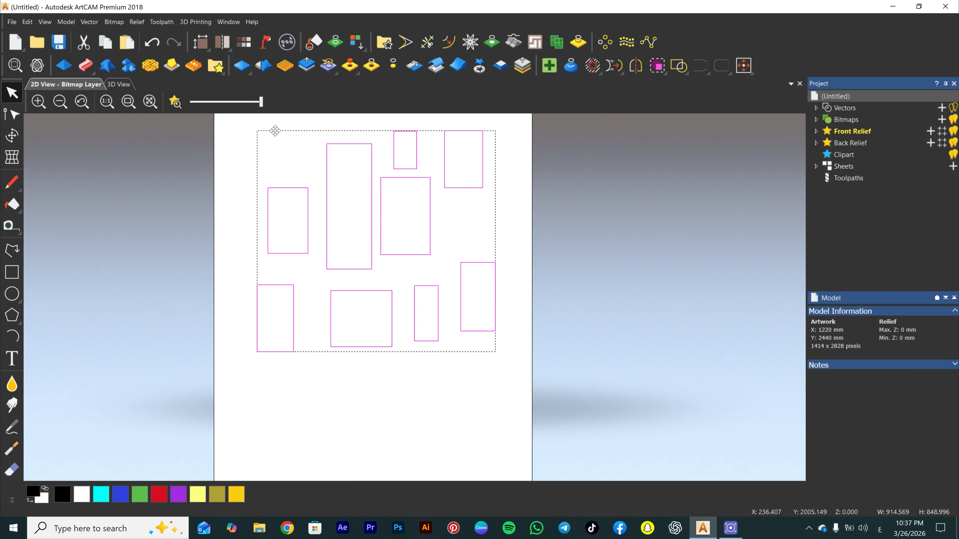
pyautogui.click(284, 126)
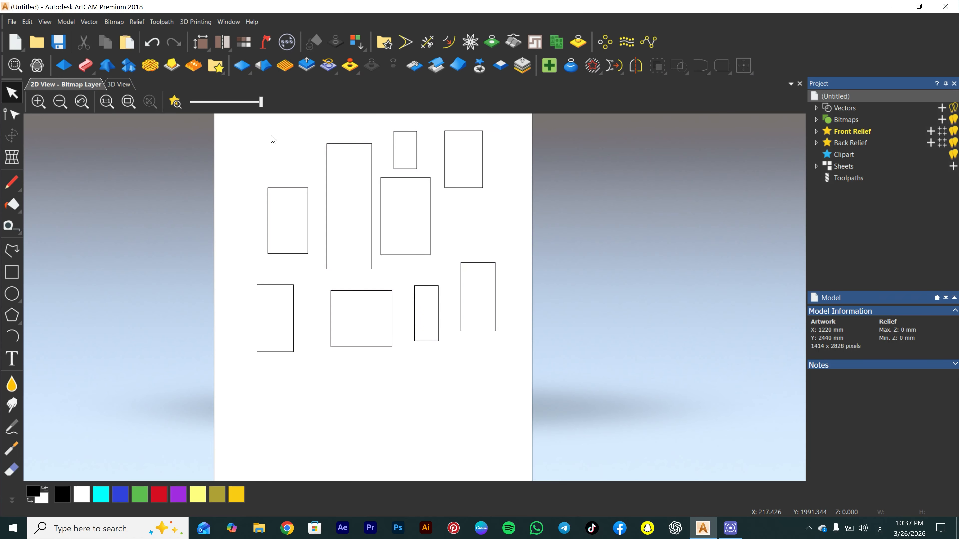
pyautogui.moveTo(275, 147); pyautogui.dragTo(510, 333)
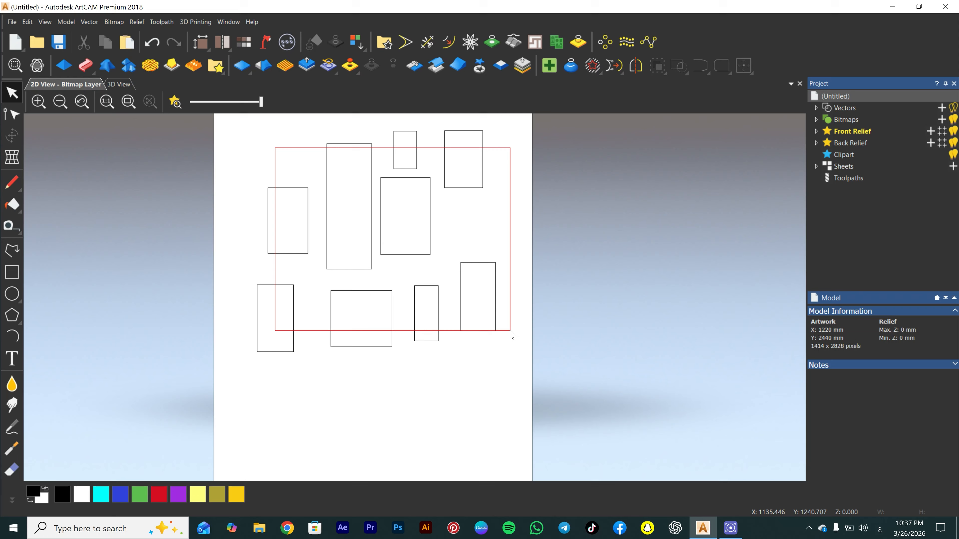
pyautogui.moveTo(511, 334); pyautogui.dragTo(512, 334)
pyautogui.moveTo(449, 210); pyautogui.dragTo(412, 232)
pyautogui.click(451, 225)
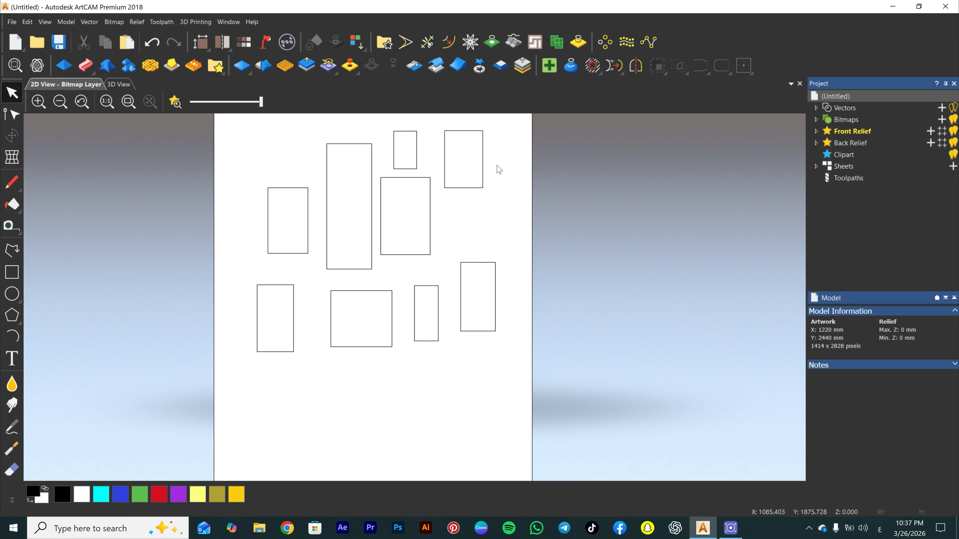
pyautogui.moveTo(519, 123); pyautogui.dragTo(277, 321)
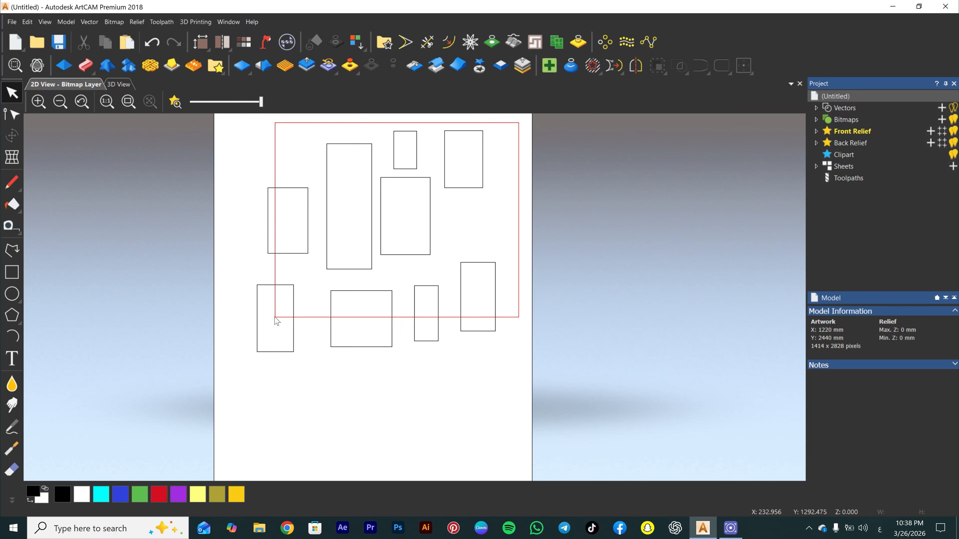
pyautogui.moveTo(277, 321); pyautogui.dragTo(275, 320)
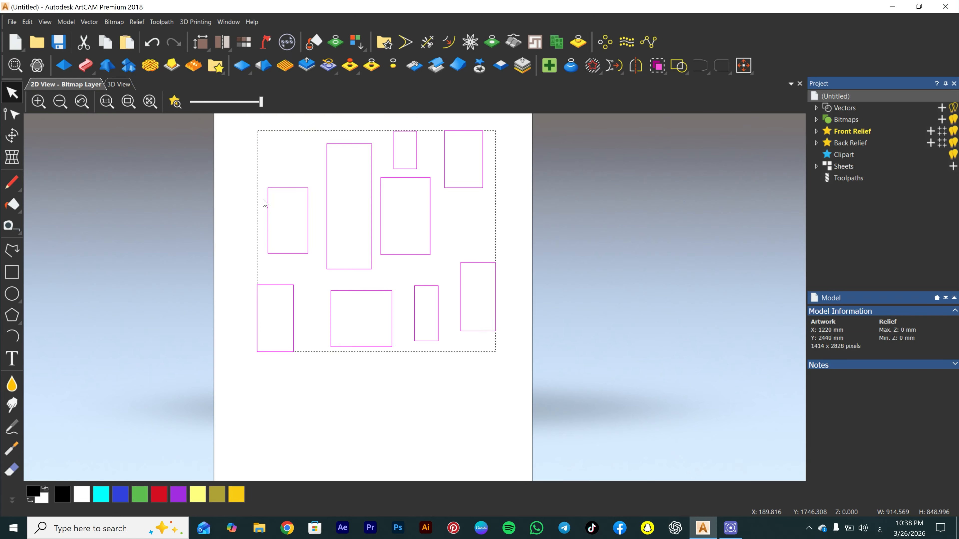
pyautogui.click(295, 146)
# - Delete all the rectangles together and undo the deletion
pyautogui.moveTo(268, 142); pyautogui.dragTo(474, 402)
pyautogui.moveTo(538, 144); pyautogui.dragTo(138, 397)
pyautogui.press('Delete')
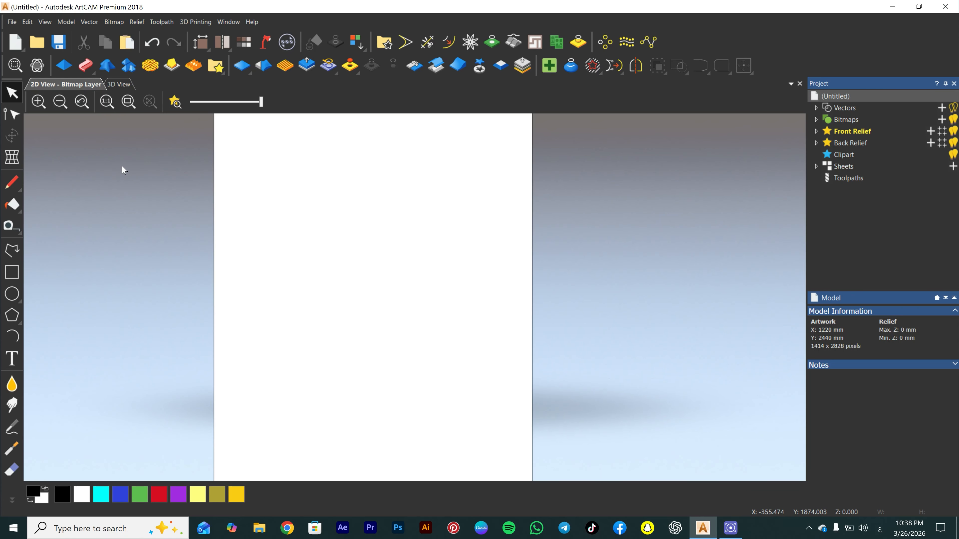
pyautogui.click(10, 114)
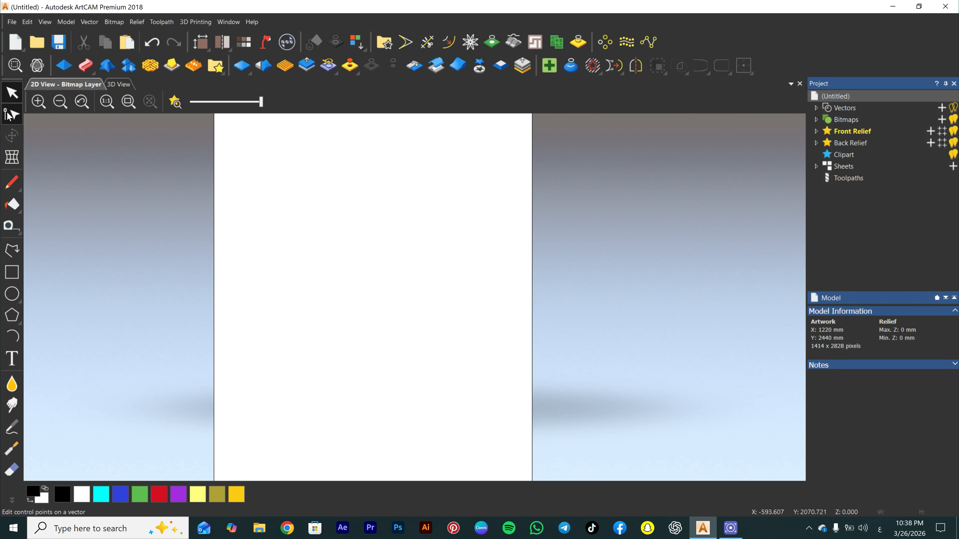
pyautogui.click(12, 93)
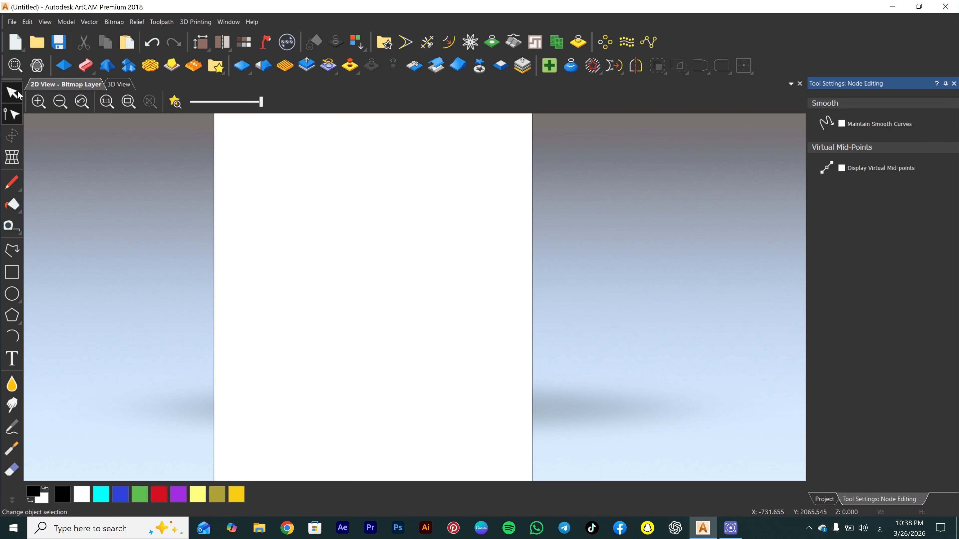
pyautogui.hotkey('ctrl', 'z')
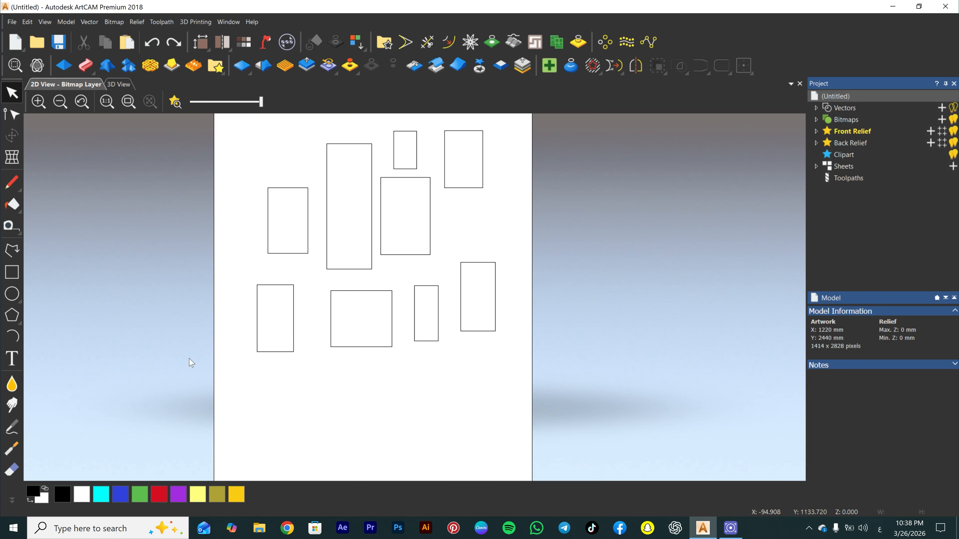
# - Open the tall rectangle in node editing and move its upper-left corner node slightly outward
pyautogui.scroll(3, 458, 230)
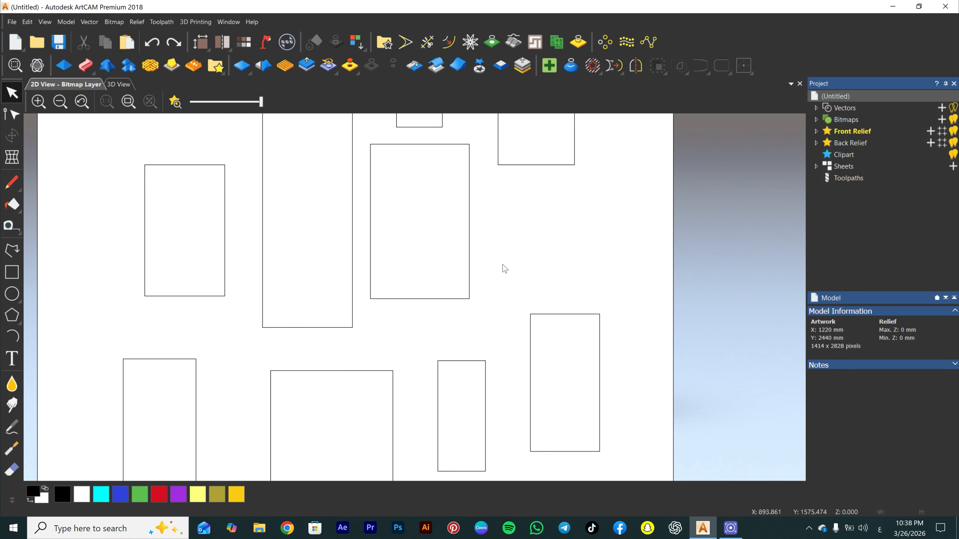
pyautogui.click(469, 223)
pyautogui.click(14, 117)
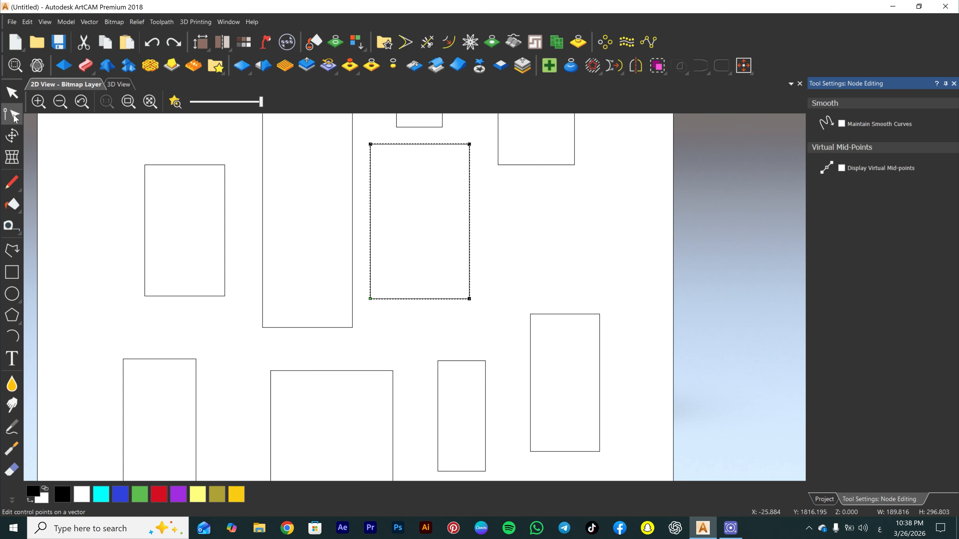
pyautogui.press('n')
pyautogui.moveTo(316, 193); pyautogui.dragTo(237, 269)
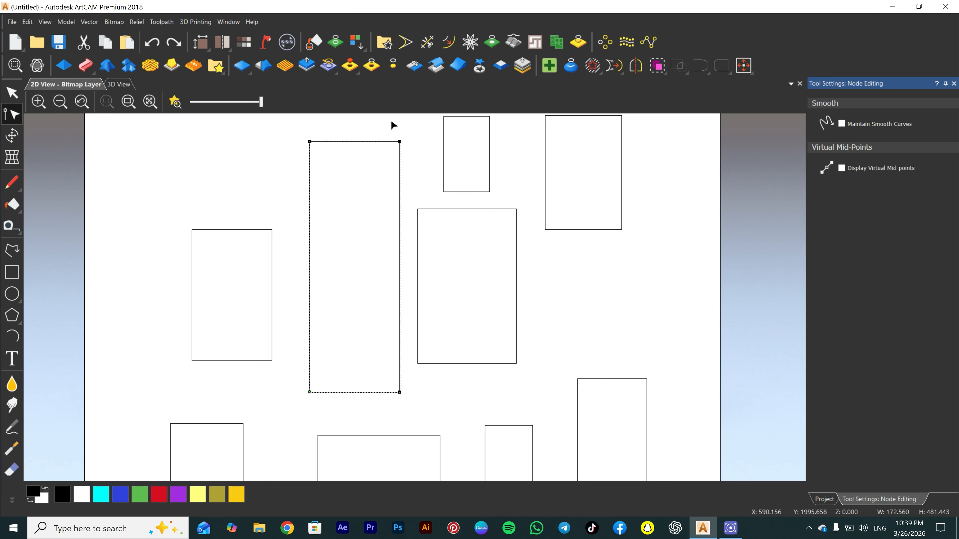
pyautogui.moveTo(309, 142)
pyautogui.mouseDown()
pyautogui.moveTo(246, 167)
pyautogui.moveTo(344, 132)
pyautogui.moveTo(336, 242)
pyautogui.moveTo(346, 271)
pyautogui.moveTo(294, 154)
pyautogui.moveTo(307, 140)
pyautogui.mouseUp()
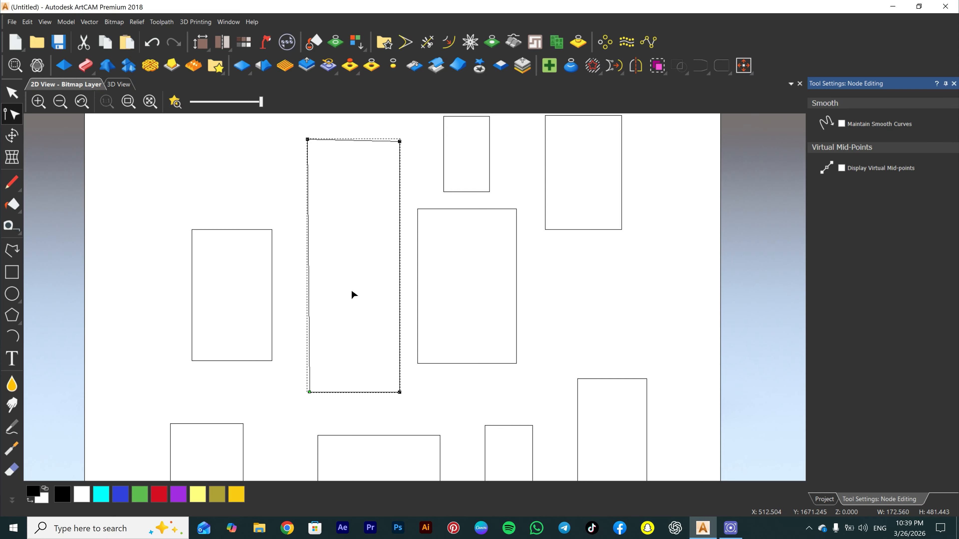
# - Dismiss the span editing options, select the edited tall rectangle and delete it
pyautogui.rightClick(308, 363)
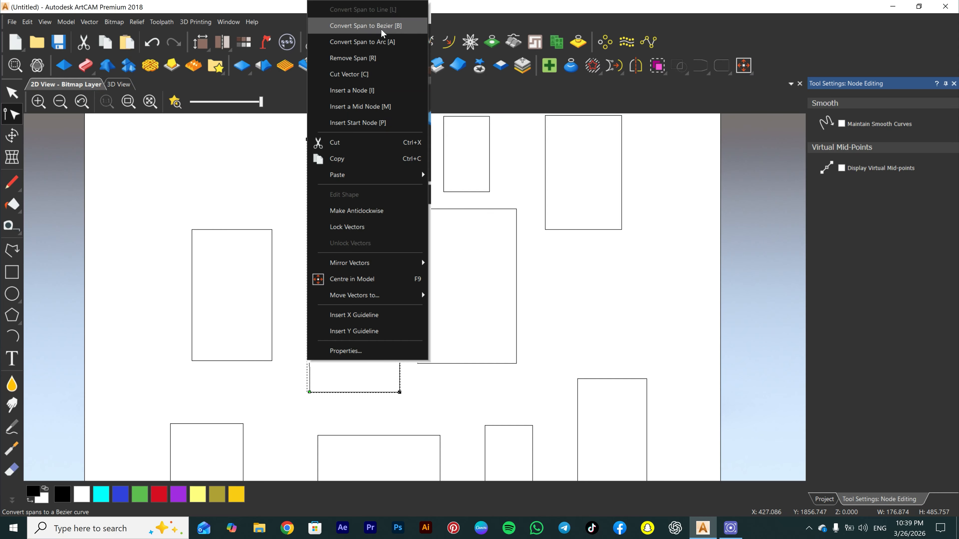
pyautogui.click(299, 176)
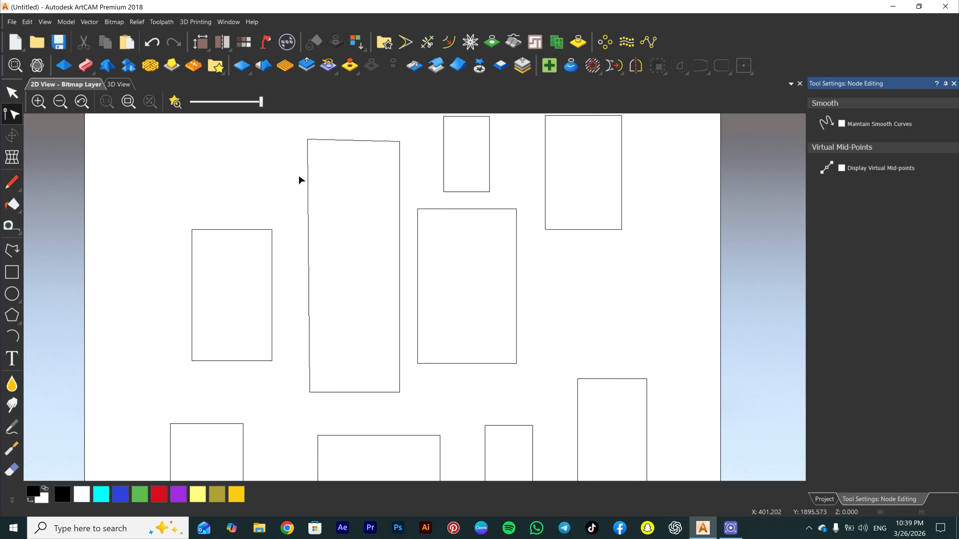
pyautogui.moveTo(323, 204); pyautogui.dragTo(290, 256)
pyautogui.press('Delete')
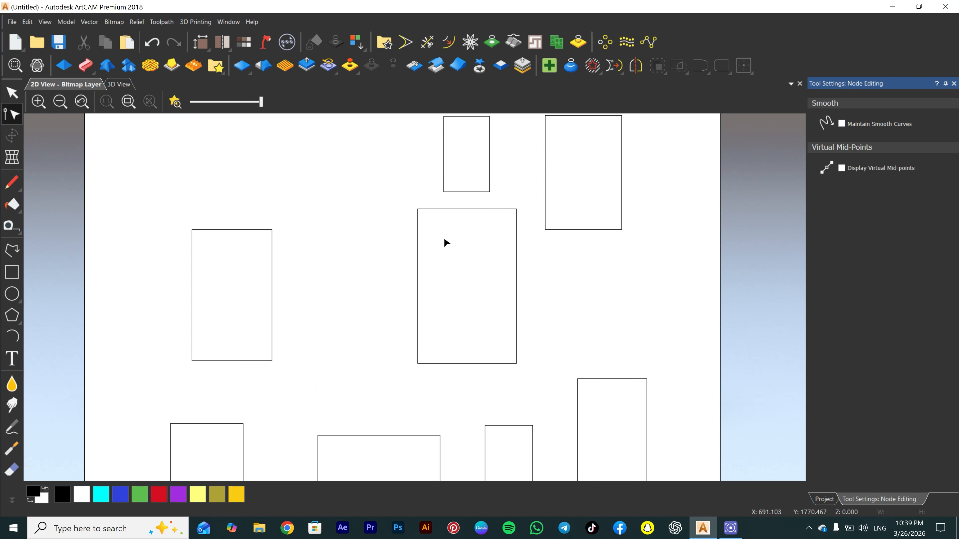
# - Convert the left side of the middle rectangle to an outward arc, then undo back to the straight side
pyautogui.moveTo(424, 274); pyautogui.dragTo(364, 301)
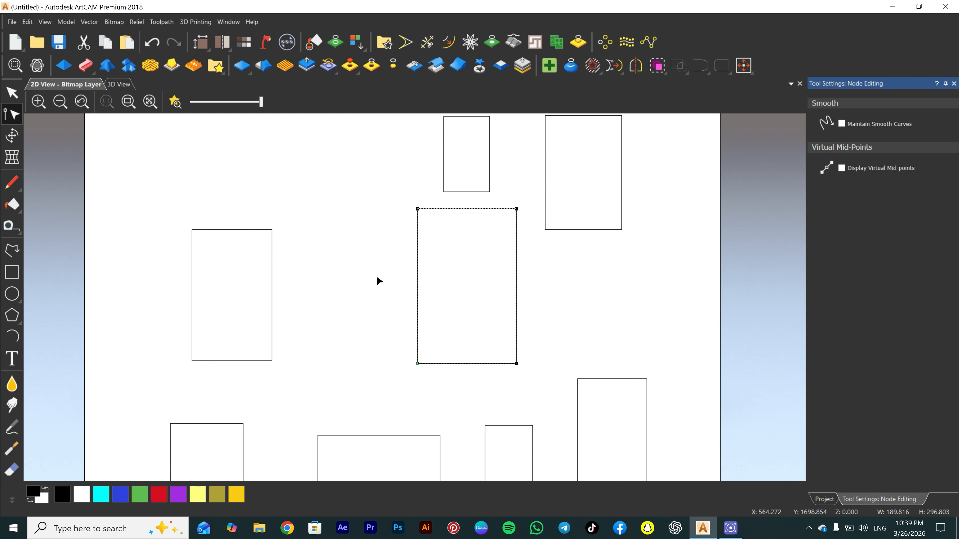
pyautogui.scroll(3, 427, 298)
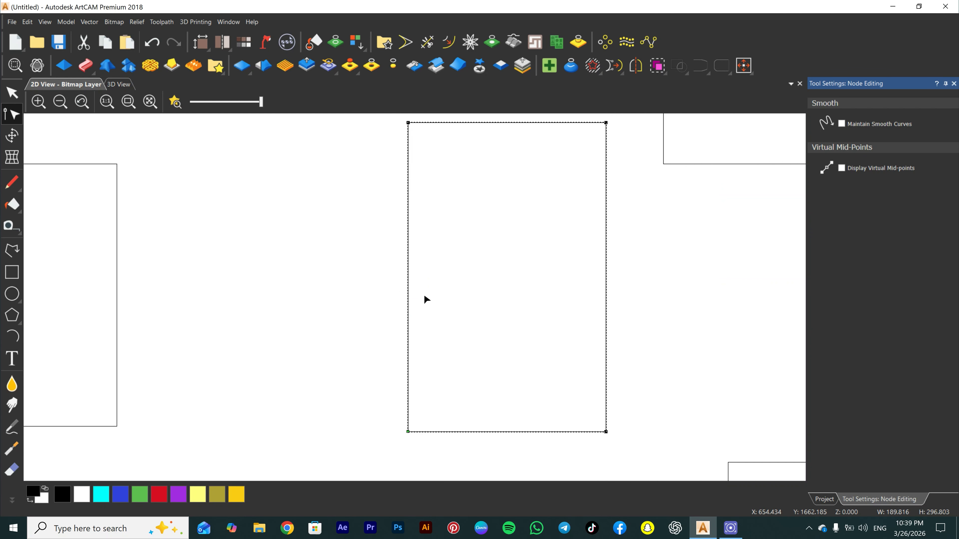
pyautogui.press('a')
pyautogui.click(408, 273)
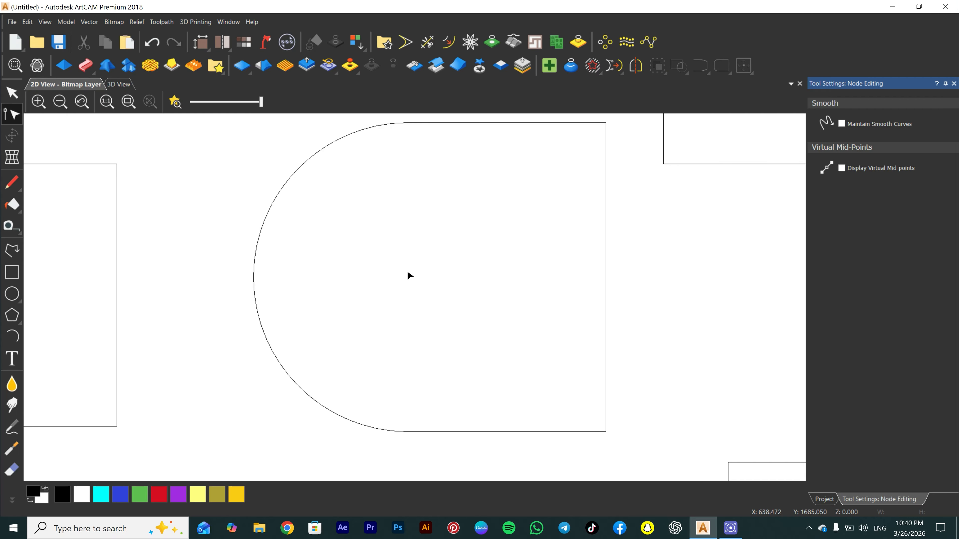
pyautogui.moveTo(364, 241); pyautogui.dragTo(225, 317)
pyautogui.moveTo(272, 270); pyautogui.dragTo(190, 275)
pyautogui.hotkey('ctrl', 'z')
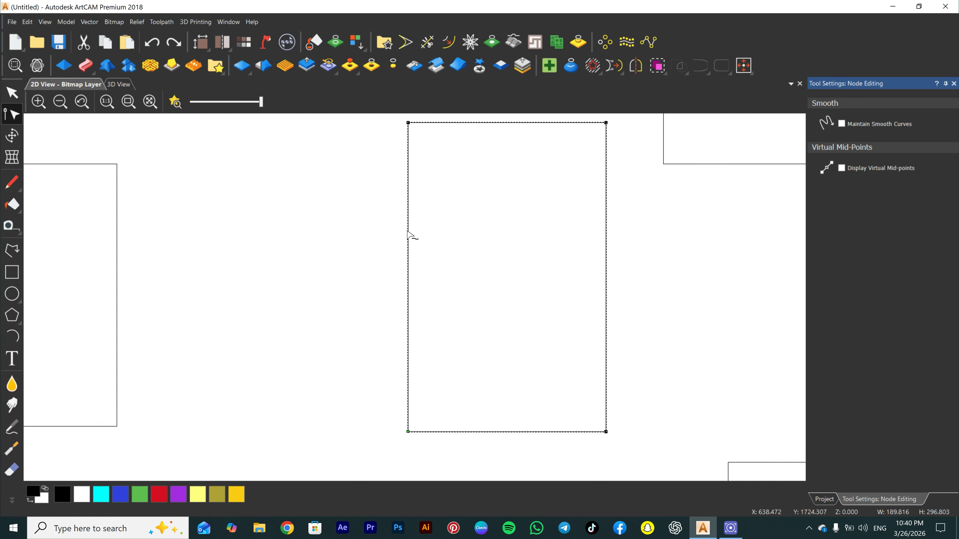
# - Insert a node on the middle rectangle's left side, move it inward, then delete that node
pyautogui.doubleClick(407, 214)
pyautogui.moveTo(409, 213); pyautogui.dragTo(436, 193)
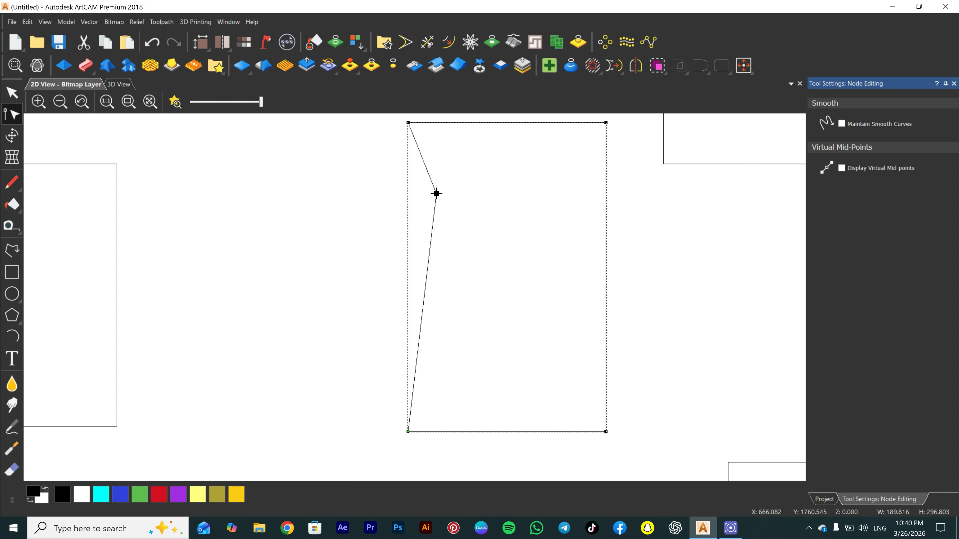
pyautogui.press('d')
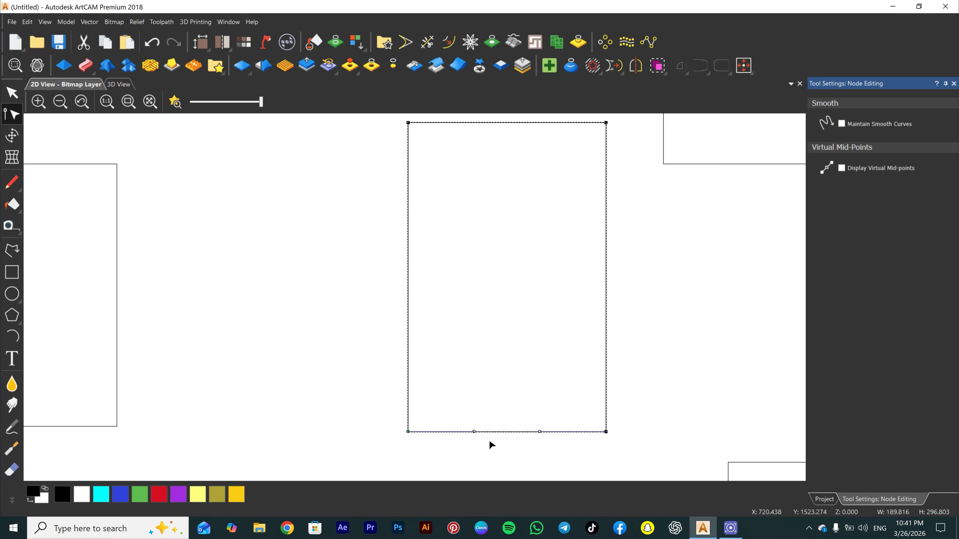
# - Bend the bottom Bezier side of the rectangle into an S-curve with its two control handles, then undo both handle moves
pyautogui.moveTo(474, 431); pyautogui.dragTo(469, 372)
pyautogui.moveTo(539, 431); pyautogui.dragTo(514, 475)
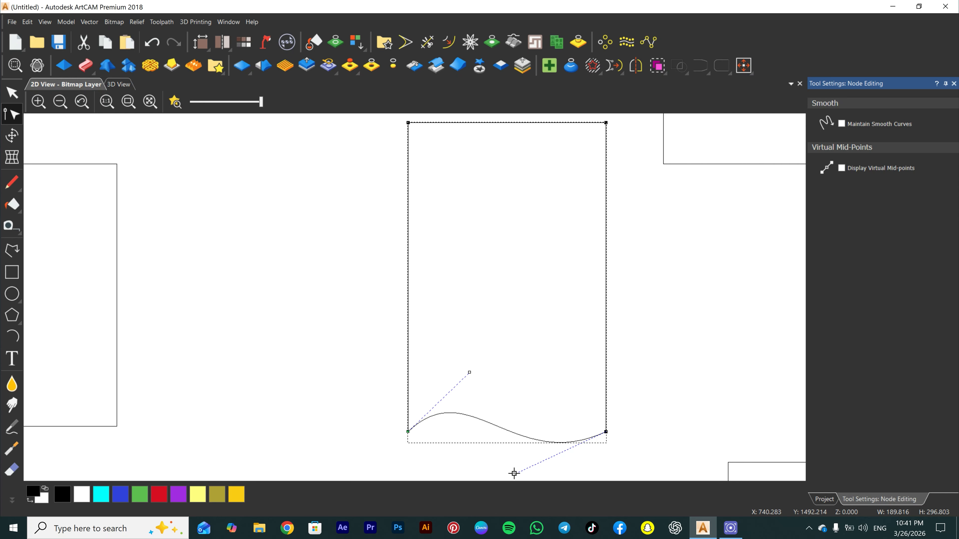
pyautogui.hotkey('ctrl', 'z')
pyautogui.hotkey('ctrl', 'z')
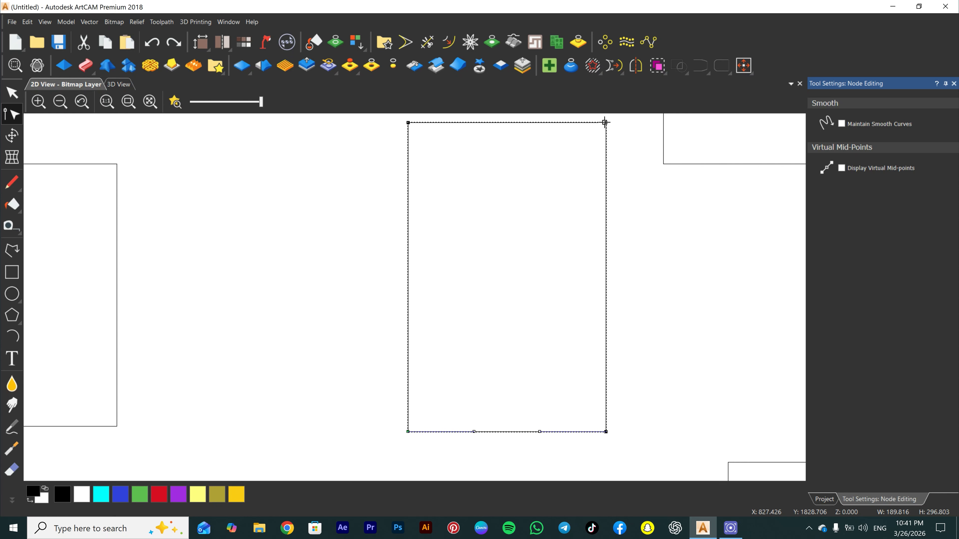
# - Smooth the upper-right corner node of the middle rectangle
pyautogui.press('s')
pyautogui.scroll(-5, 448, 303)
pyautogui.scroll(4, 448, 303)
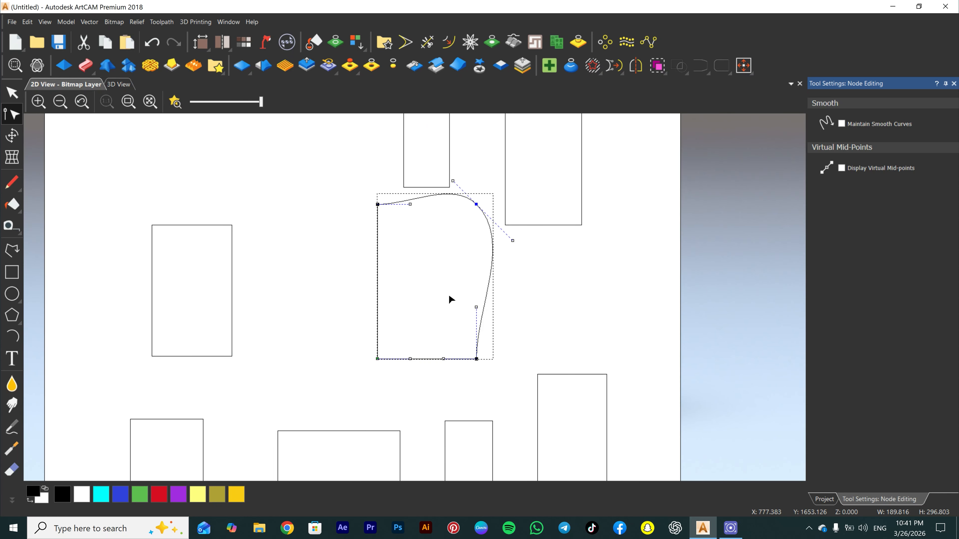
# - Delete the smoothed shape and all the remaining rectangles to clear the sheet
pyautogui.moveTo(518, 242); pyautogui.dragTo(264, 383)
pyautogui.press('Delete')
pyautogui.scroll(-2, 492, 285)
pyautogui.press('Delete')
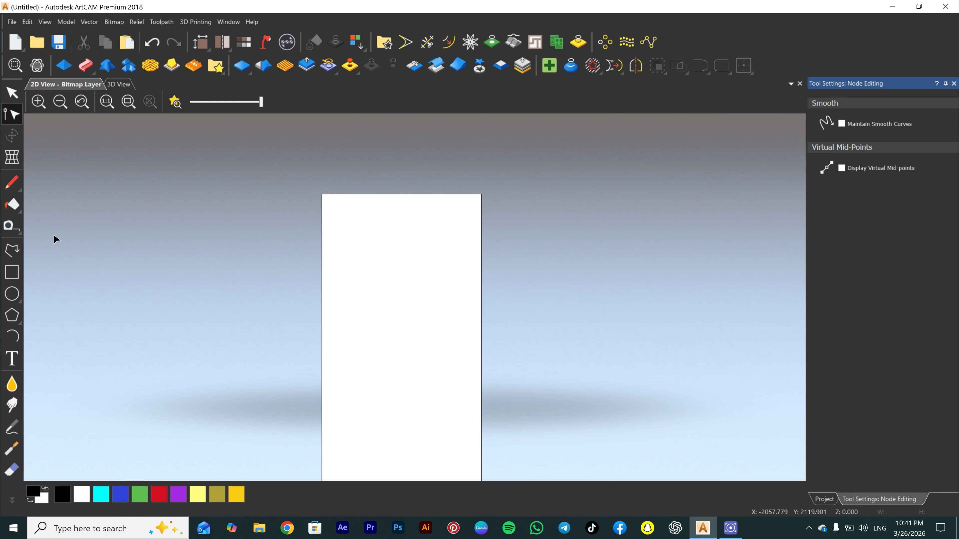
# - Draw an open seven-point zigzag polyline about 870 mm wide and 1322 mm high down the sheet
pyautogui.click(12, 250)
pyautogui.click(348, 321)
pyautogui.click(356, 286)
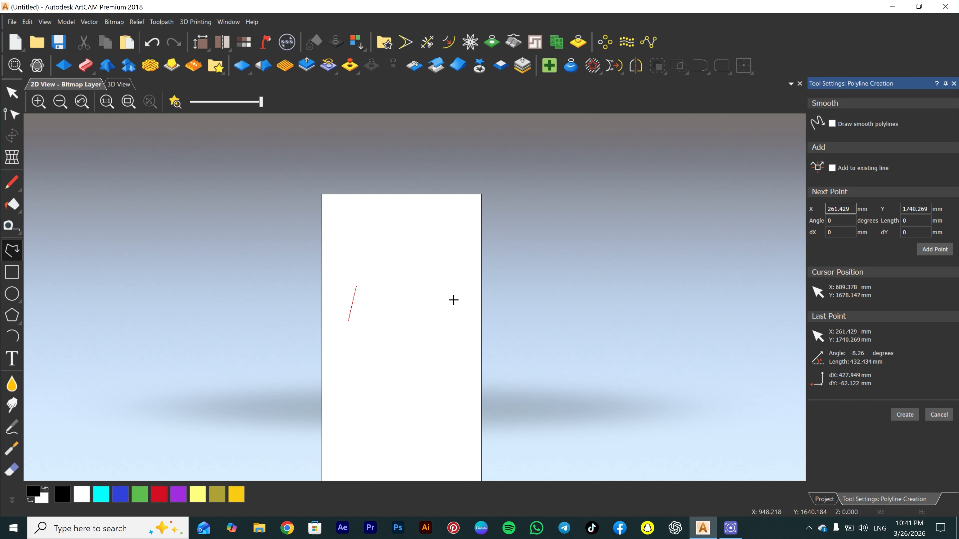
pyautogui.click(436, 299)
pyautogui.click(418, 380)
pyautogui.click(462, 395)
pyautogui.click(395, 441)
pyautogui.click(437, 458)
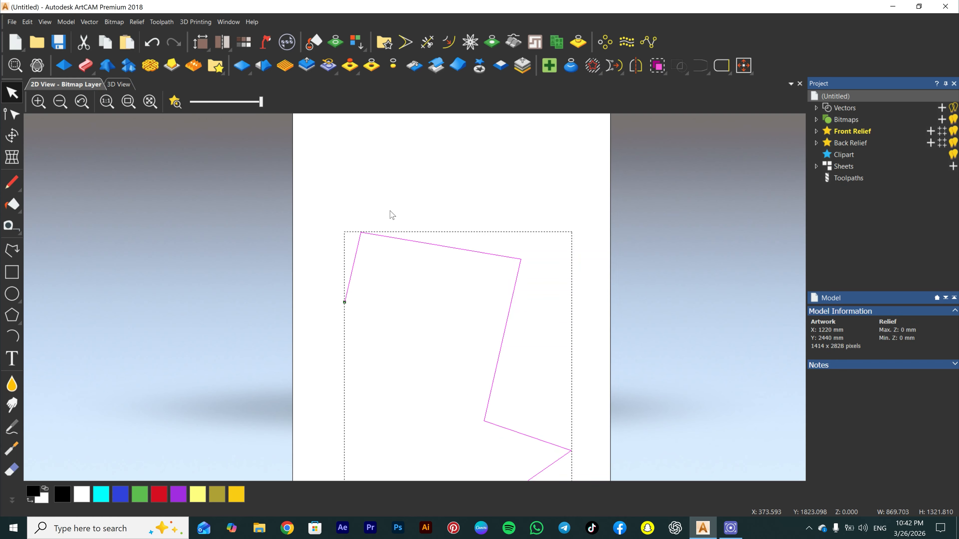
# - Open the polyline in node editing and smooth its second node near the upper left
pyautogui.scroll(-1, 394, 301)
pyautogui.scroll(1, 405, 346)
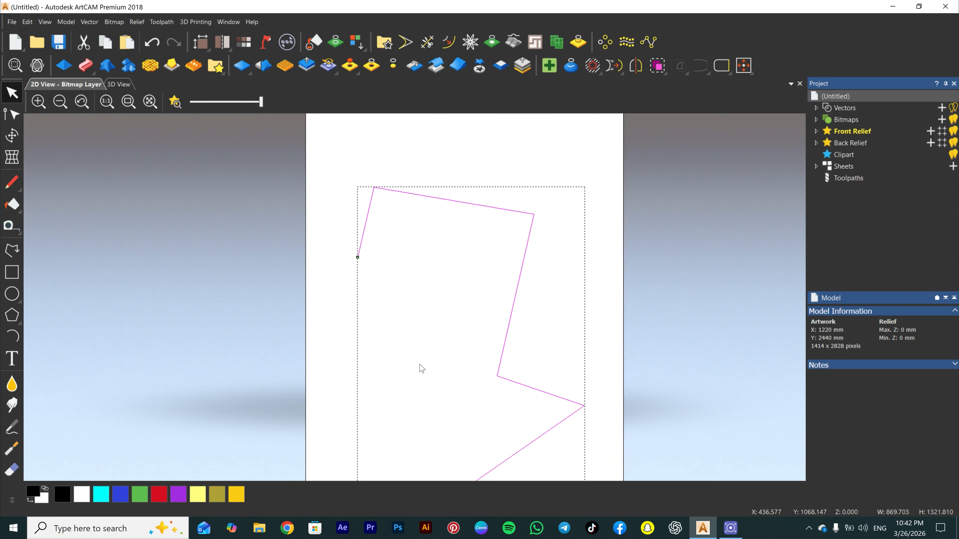
pyautogui.scroll(1, 446, 342)
pyautogui.scroll(-1, 437, 344)
pyautogui.click(442, 340)
pyautogui.moveTo(442, 341); pyautogui.dragTo(406, 278, button='middle')
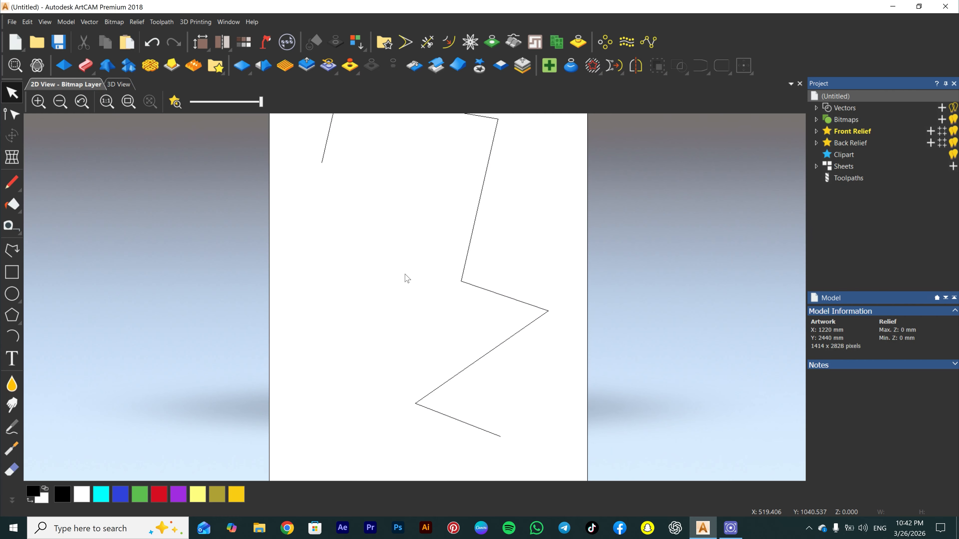
pyautogui.press('n')
pyautogui.scroll(-1, 392, 267)
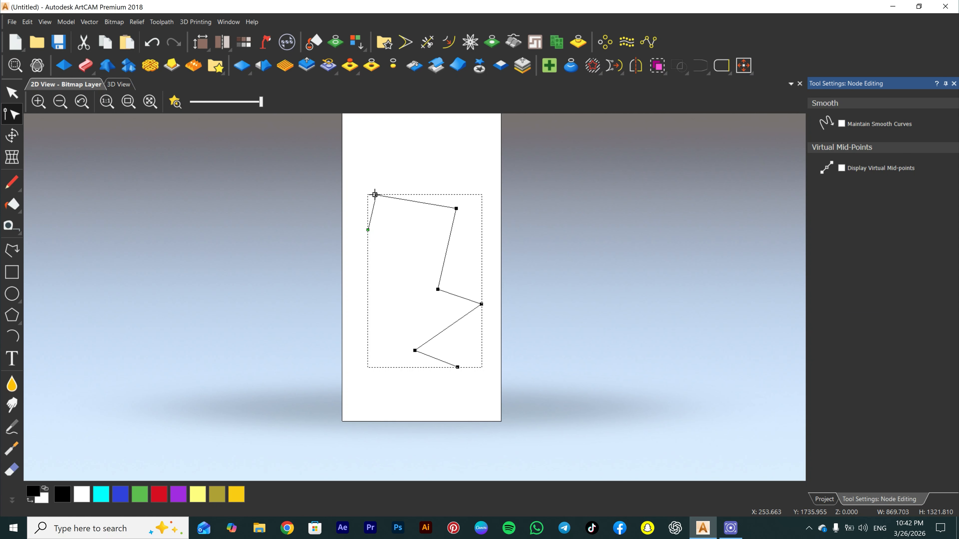
pyautogui.press('s')
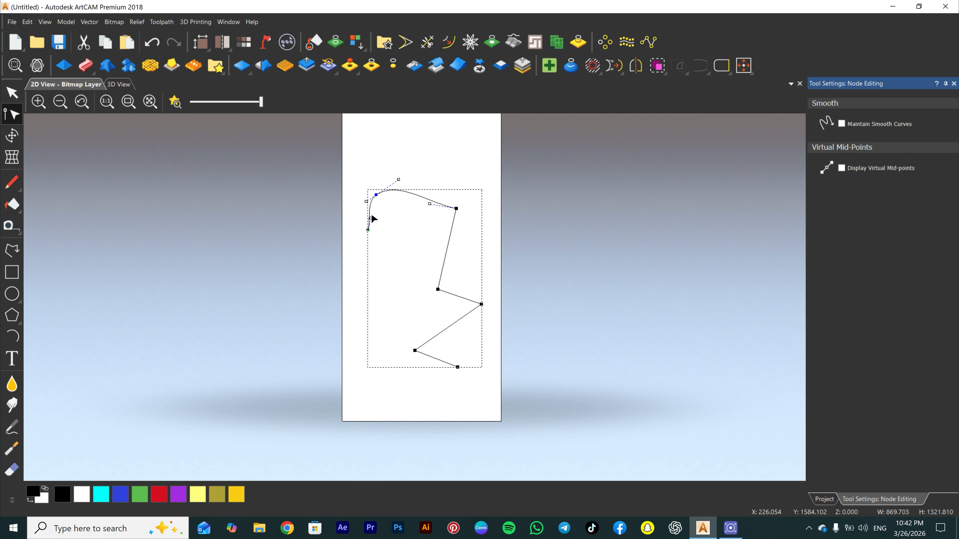
# - Reshape the polyline's two upper spans into a flowing S-curve by adjusting their Bezier control handles
pyautogui.scroll(1, 373, 217)
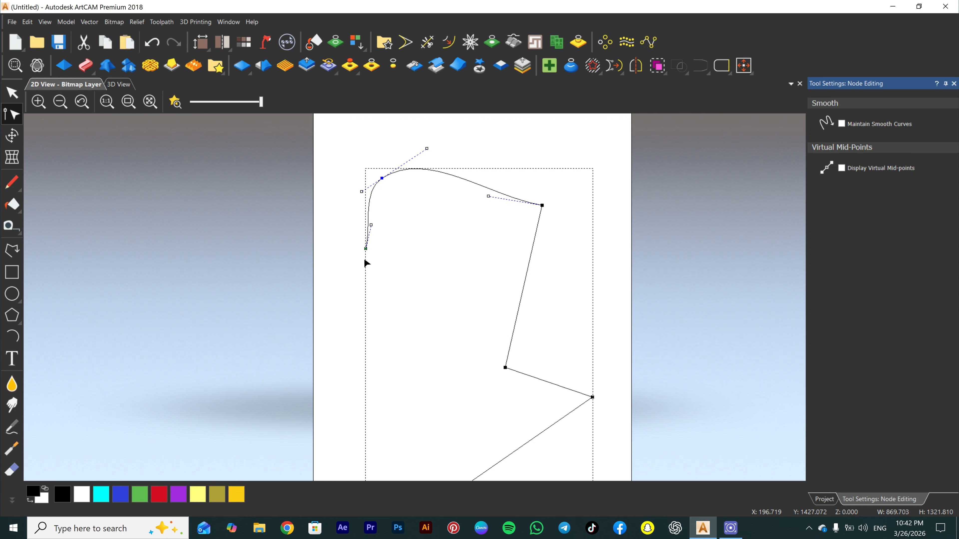
pyautogui.moveTo(371, 225); pyautogui.dragTo(339, 222)
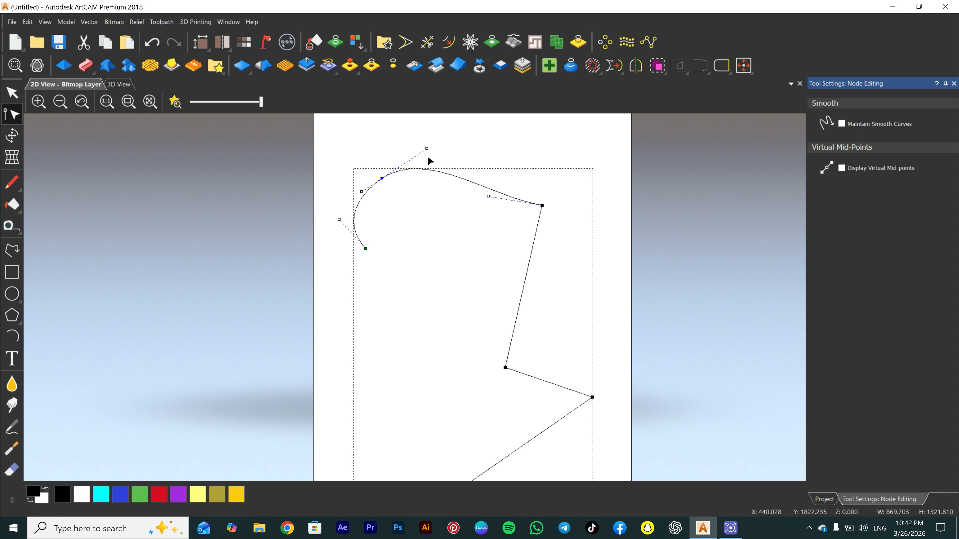
pyautogui.moveTo(426, 148)
pyautogui.mouseDown()
pyautogui.moveTo(420, 163)
pyautogui.moveTo(434, 165)
pyautogui.mouseUp()
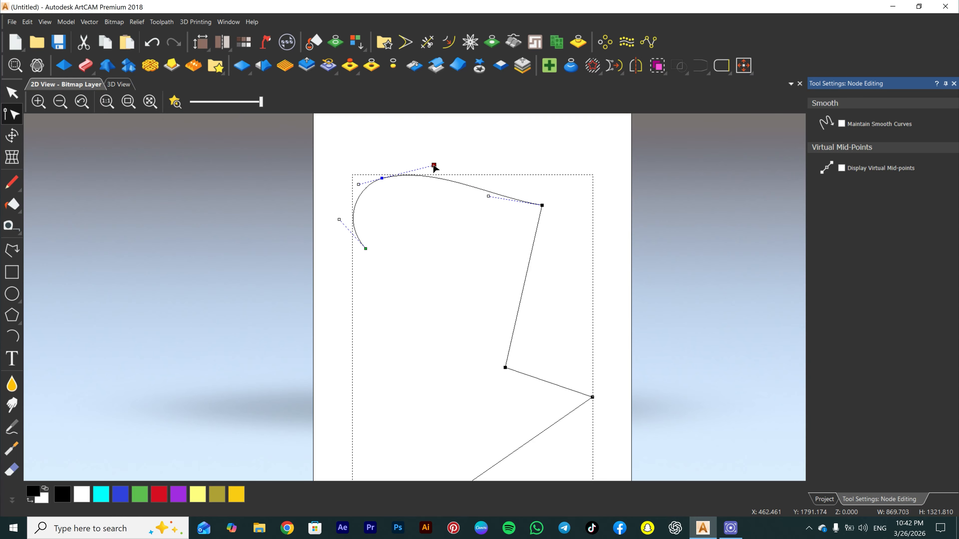
pyautogui.moveTo(359, 185)
pyautogui.mouseDown()
pyautogui.moveTo(368, 182)
pyautogui.moveTo(360, 188)
pyautogui.mouseUp()
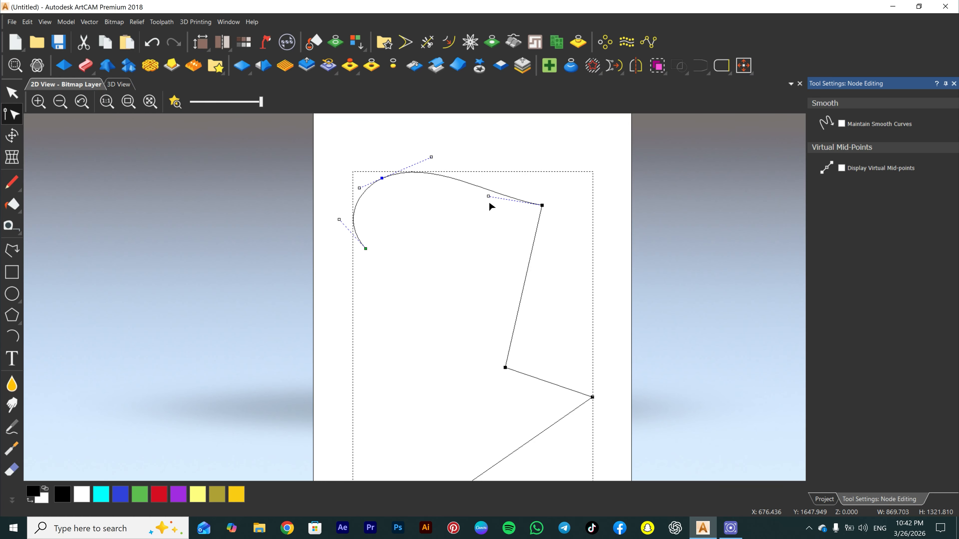
pyautogui.moveTo(489, 195); pyautogui.dragTo(444, 253)
# - Move the polyline's inner middle node up and to the left, and convert the straight span above it to an arc
pyautogui.moveTo(505, 367); pyautogui.dragTo(462, 342)
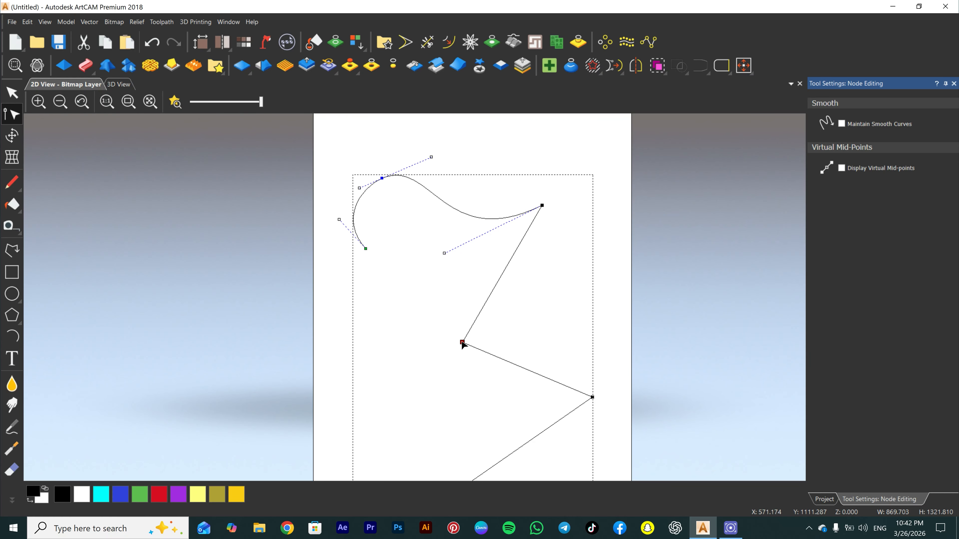
pyautogui.click(569, 264)
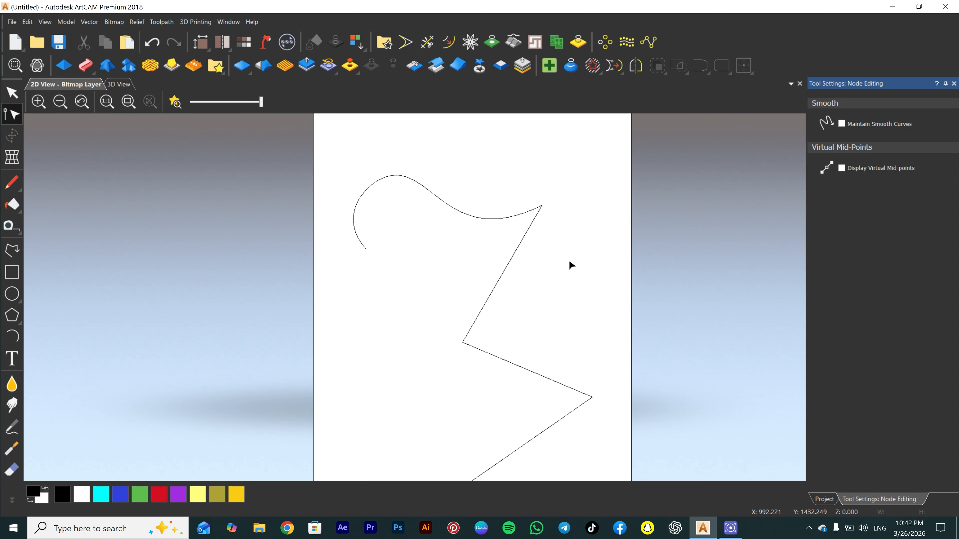
pyautogui.click(502, 274)
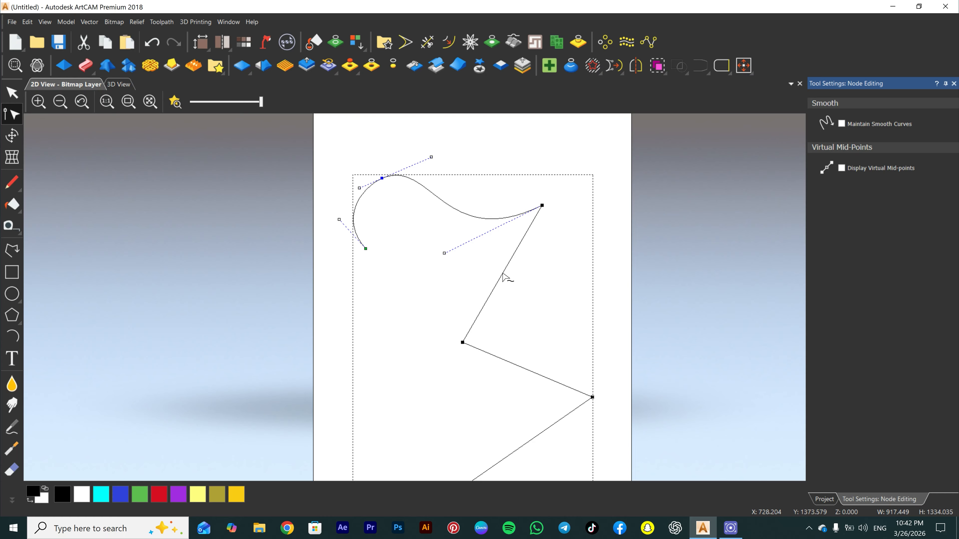
pyautogui.press('a')
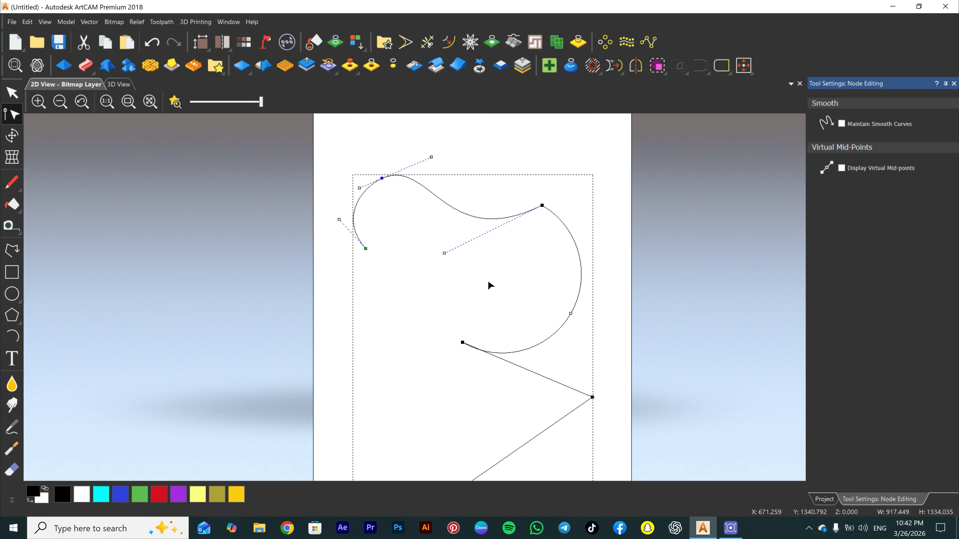
# - Select the polyline's three lower nodes and delete them, then undo all edits back to the original straight-sided polyline
pyautogui.click(466, 327)
pyautogui.scroll(-1, 464, 331)
pyautogui.moveTo(521, 322); pyautogui.dragTo(430, 443)
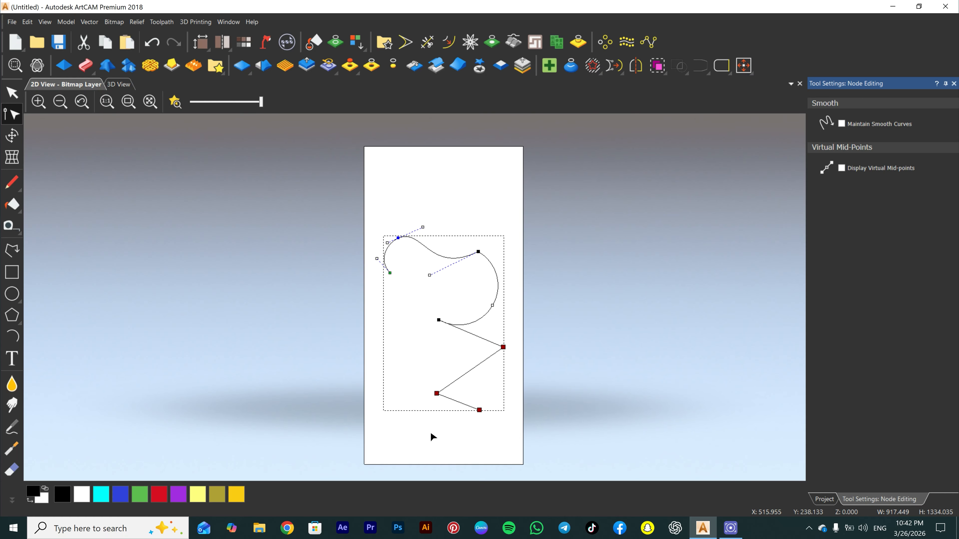
pyautogui.press('Delete')
pyautogui.hotkey('ctrl', 'z')
# - Review the polyline's span and node editing options without applying any, and reselect the polyline for node editing
pyautogui.rightClick(436, 243)
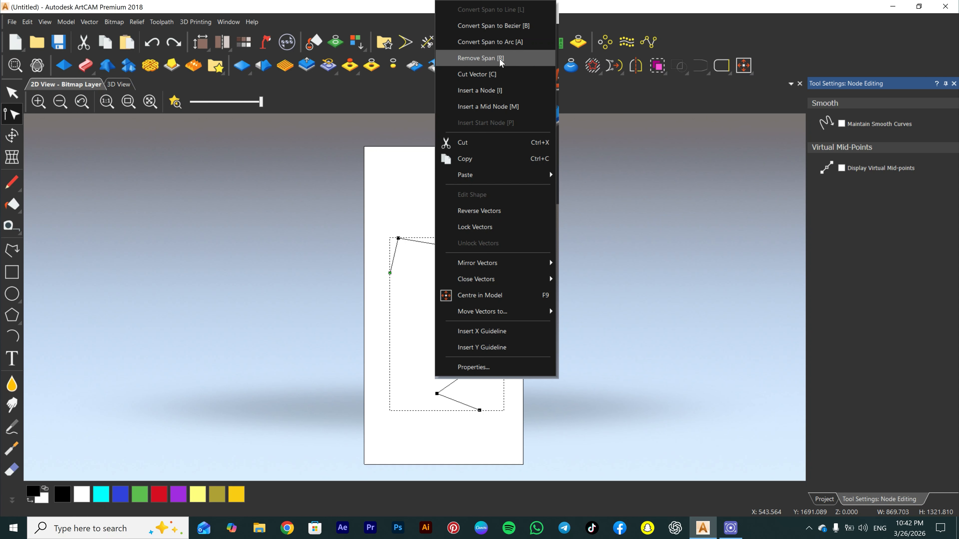
pyautogui.click(348, 244)
pyautogui.click(351, 242)
pyautogui.click(469, 290)
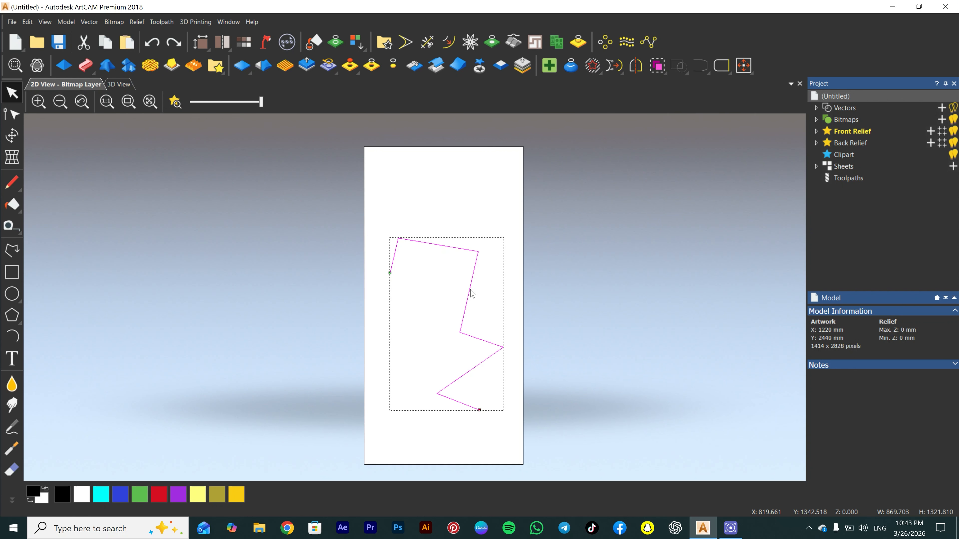
pyautogui.click(471, 290)
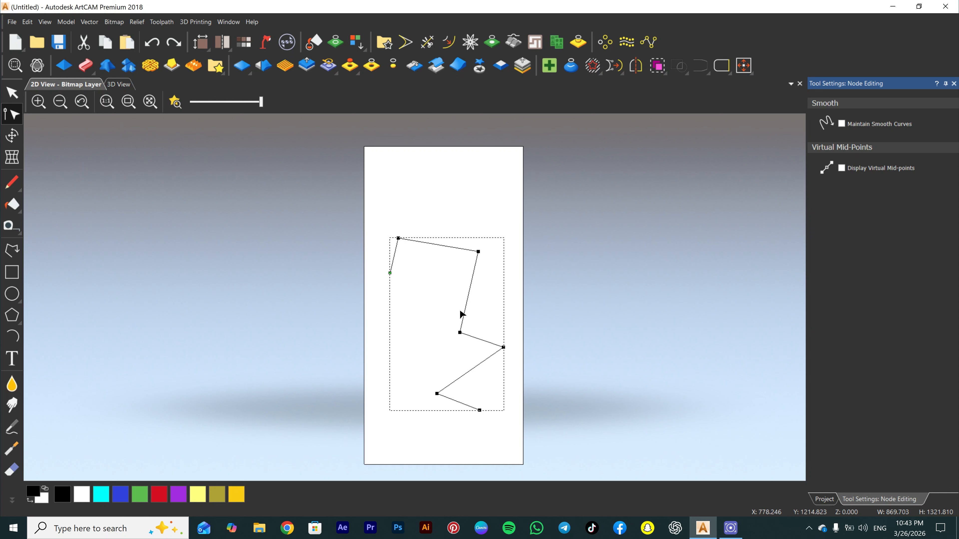
# - Delete the long span in the middle of the polyline, then delete all remaining vectors from the sheet
pyautogui.press('d')
pyautogui.press('Escape')
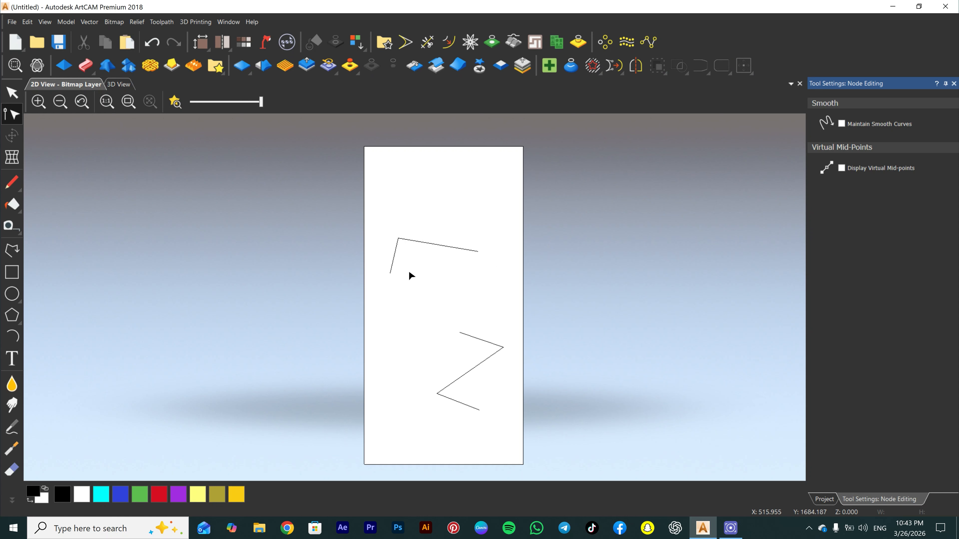
pyautogui.click(426, 247)
pyautogui.click(491, 355)
pyautogui.hotkey('ctrl', 'a')
pyautogui.press('Delete')
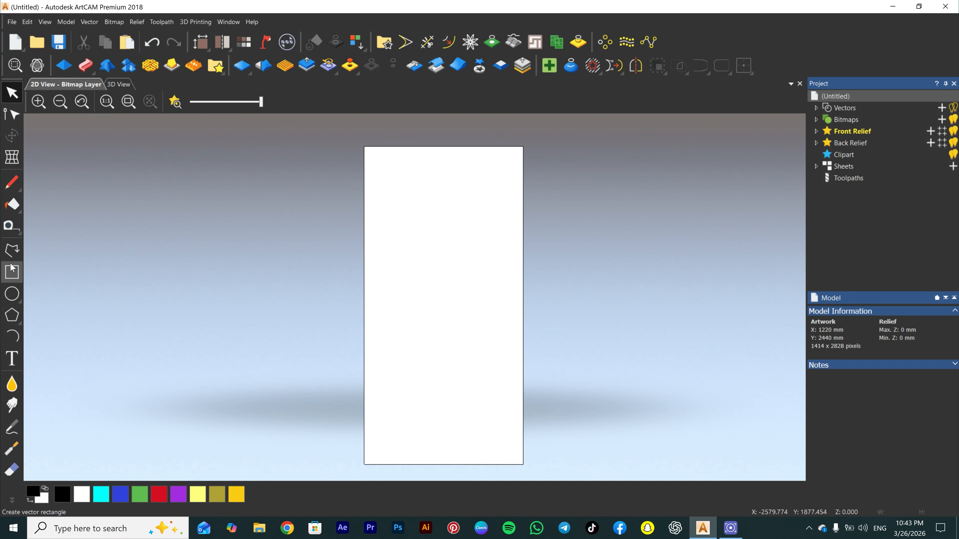
# - Draw a closed five-sided polyline about 638 mm wide and 870 mm high mid-sheet, and switch to node editing
pyautogui.click(12, 250)
pyautogui.click(397, 298)
pyautogui.click(418, 243)
pyautogui.click(481, 282)
pyautogui.click(443, 356)
pyautogui.click(401, 322)
pyautogui.click(397, 298)
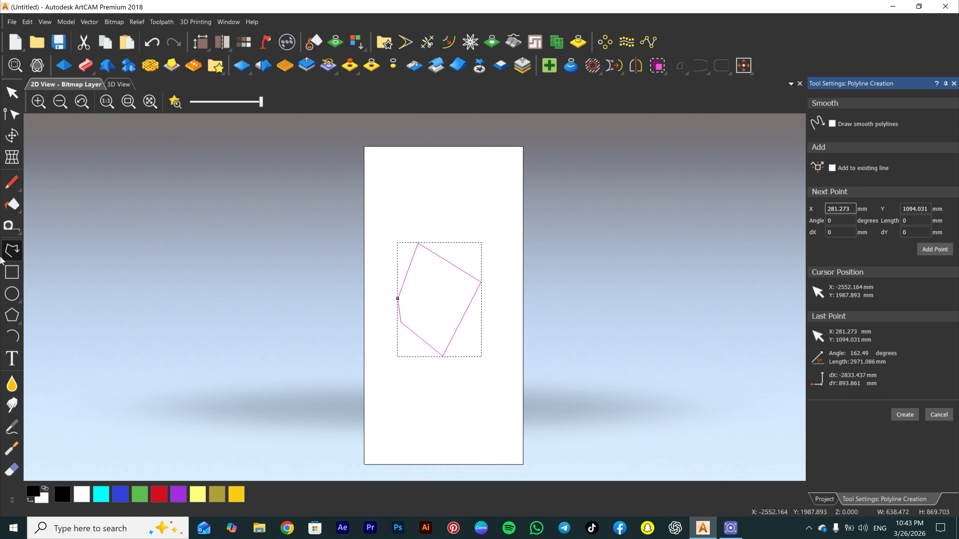
pyautogui.click(13, 114)
pyautogui.moveTo(490, 178); pyautogui.dragTo(445, 284)
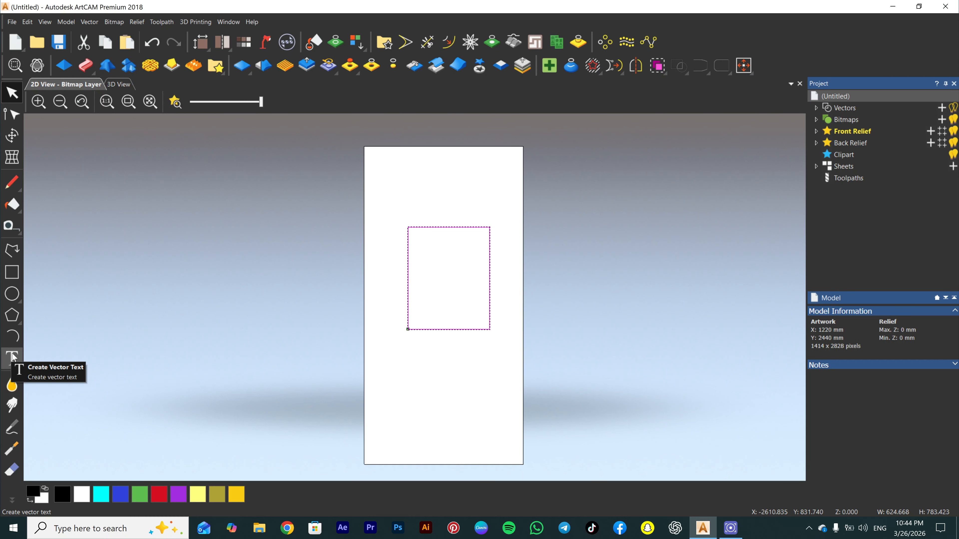
# - Draw a rectangle outside the sheet on its right side and set its width and height to 200 mm
pyautogui.click(12, 272)
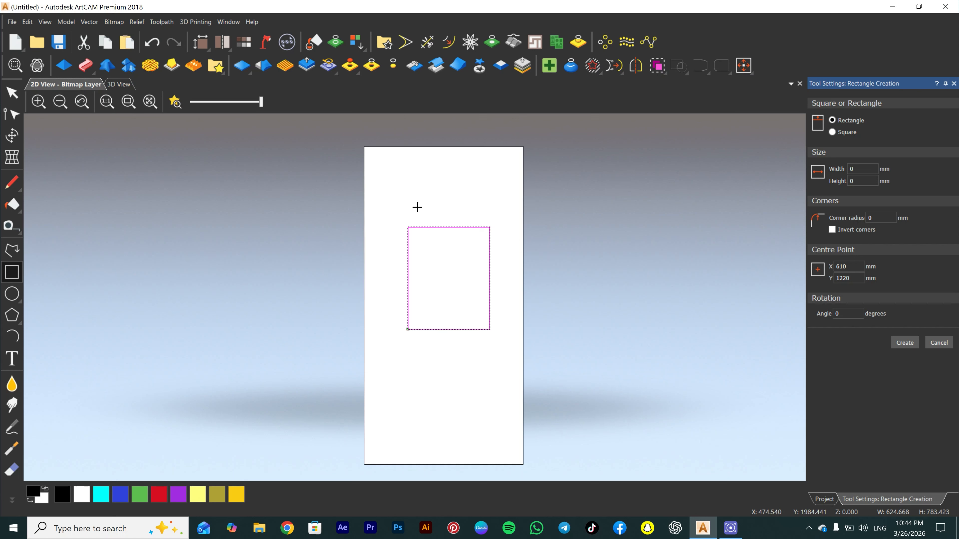
pyautogui.moveTo(556, 222); pyautogui.dragTo(716, 370)
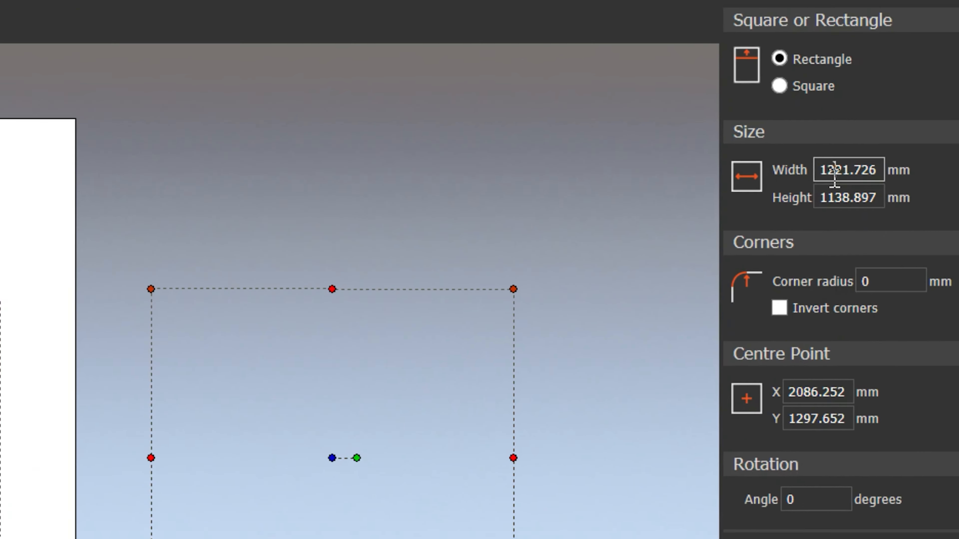
pyautogui.doubleClick(856, 171)
pyautogui.click(863, 163)
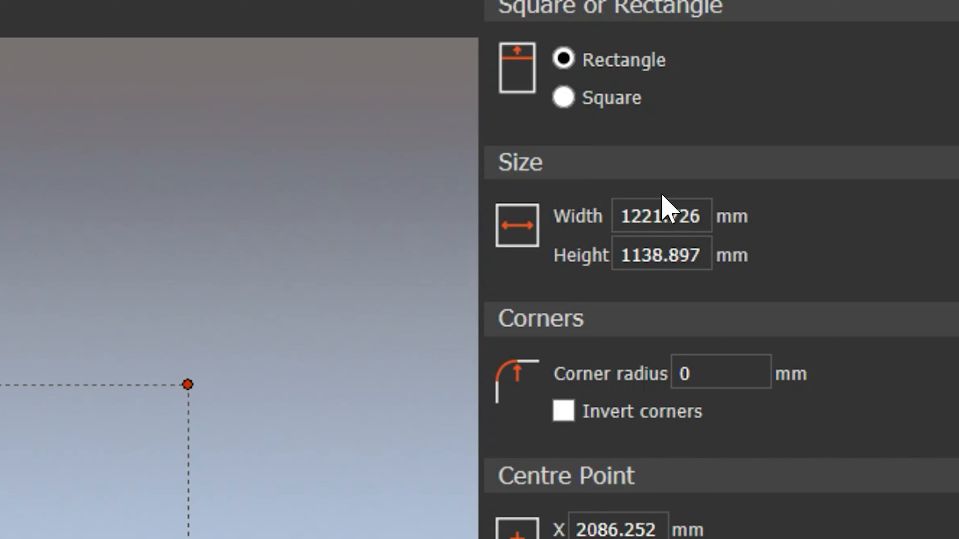
pyautogui.tripleClick(654, 219)
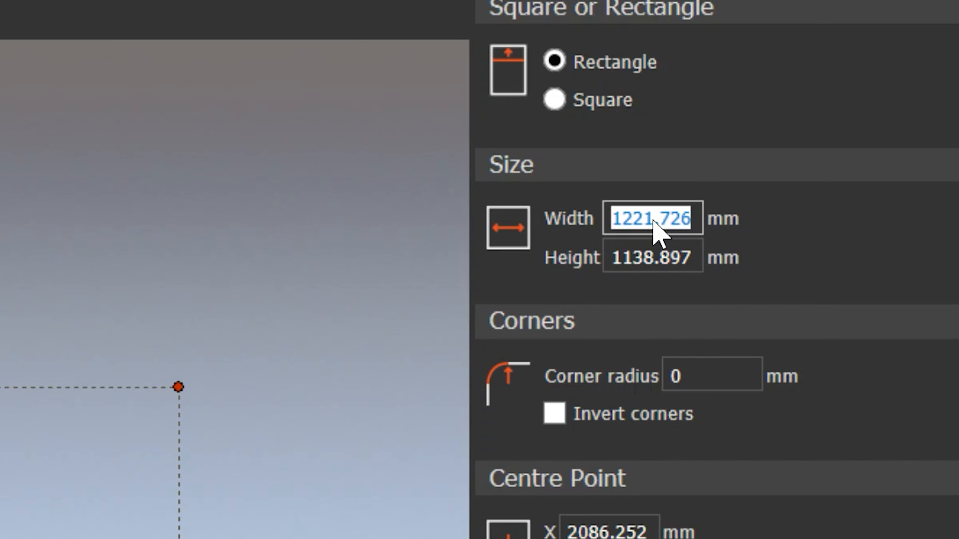
pyautogui.write('200')
pyautogui.click(662, 260)
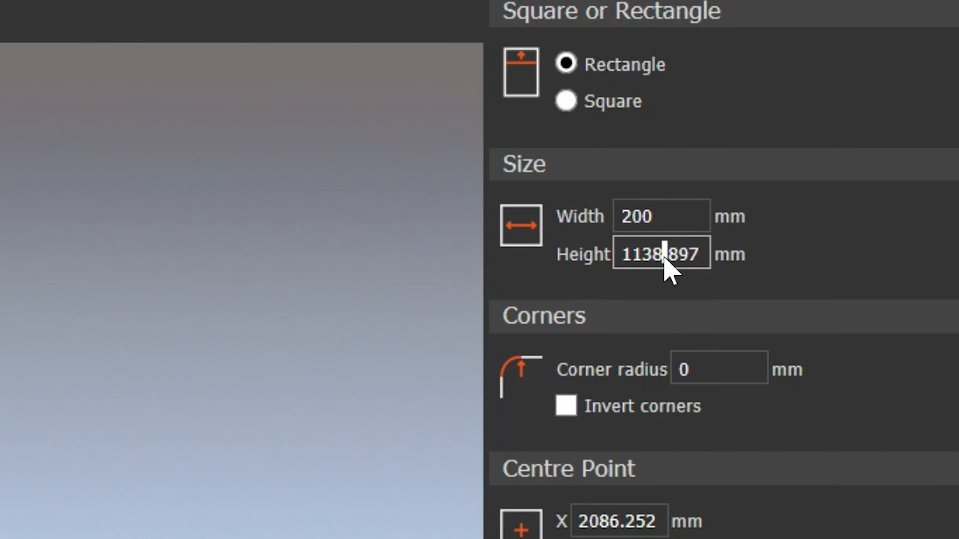
pyautogui.tripleClick(663, 259)
pyautogui.write('200')
pyautogui.write('0')
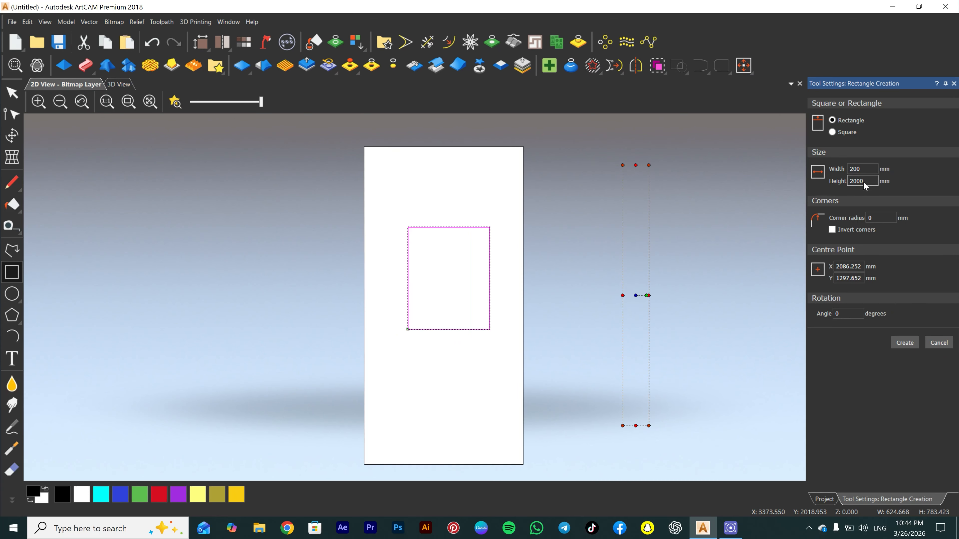
pyautogui.press('BackSpace')
# - Set the new rectangle's corner radius to 30 mm, after trying 10 mm, and preview inverted corners
pyautogui.click(879, 218)
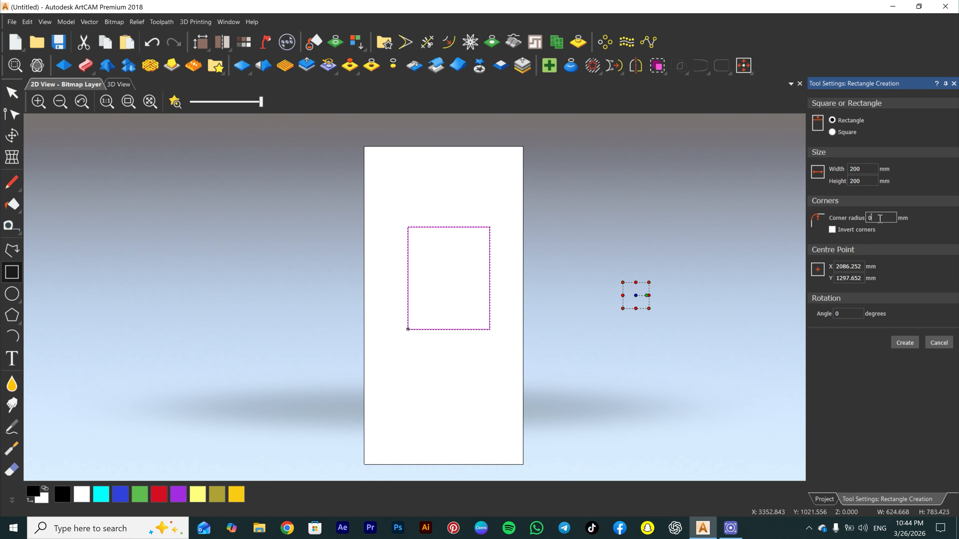
pyautogui.scroll(4, 655, 311)
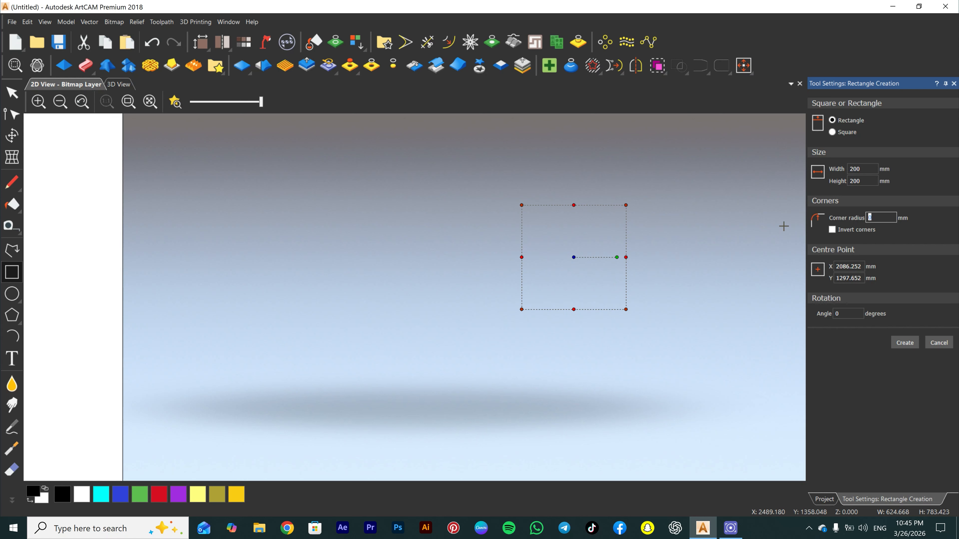
pyautogui.write('10')
pyautogui.moveTo(886, 219); pyautogui.dragTo(777, 231)
pyautogui.write('30')
pyautogui.click(832, 229)
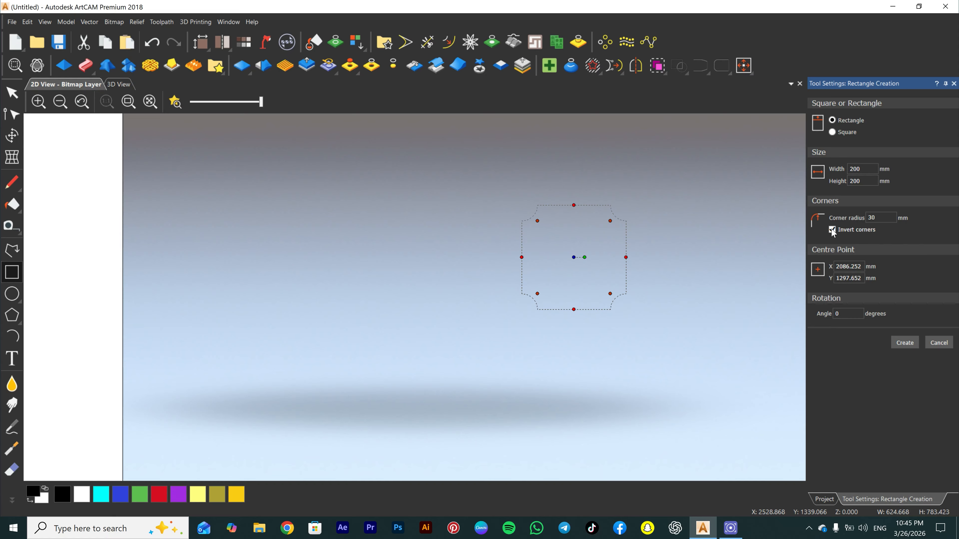
# - Set the rounded rectangle's centre point to X 0 and Y 0, and create it
pyautogui.doubleClick(850, 268)
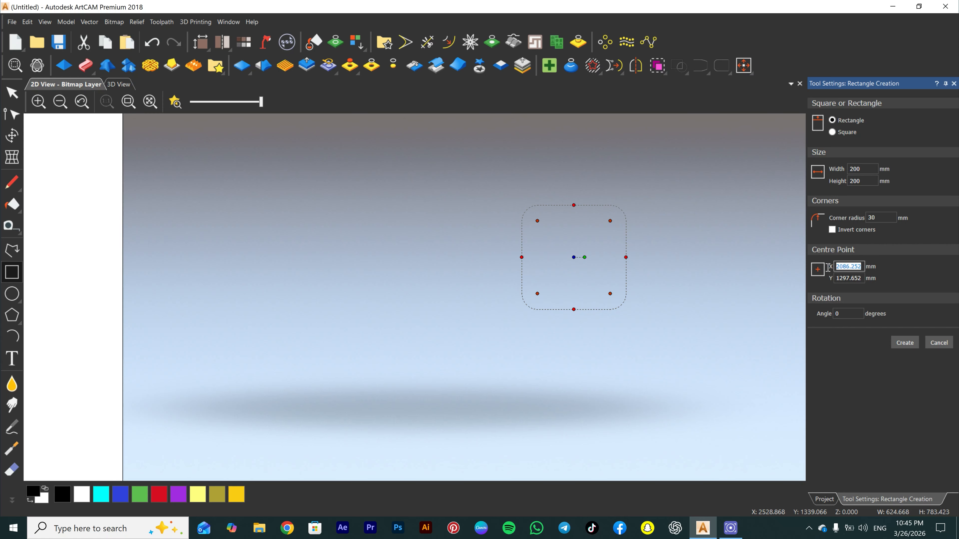
pyautogui.scroll(-4, 424, 295)
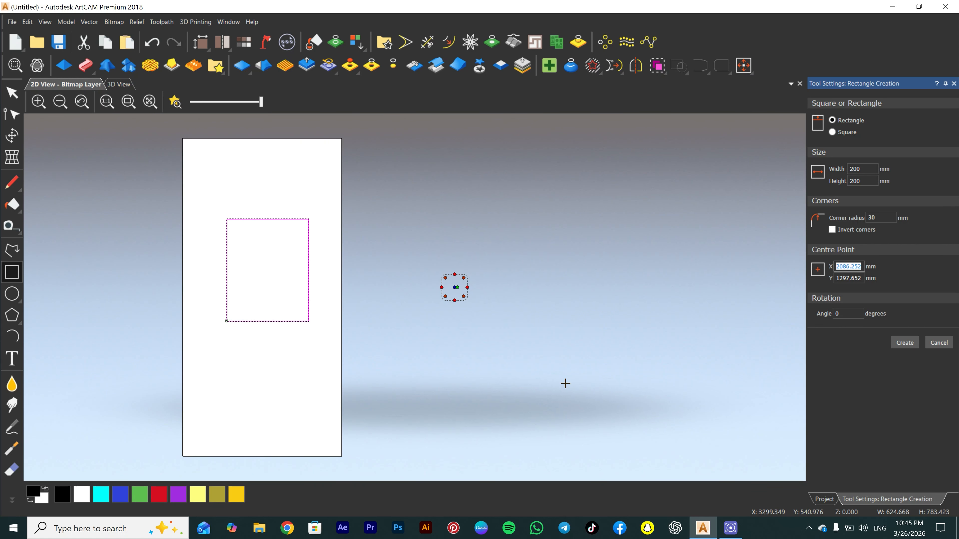
pyautogui.write('0')
pyautogui.press('Return')
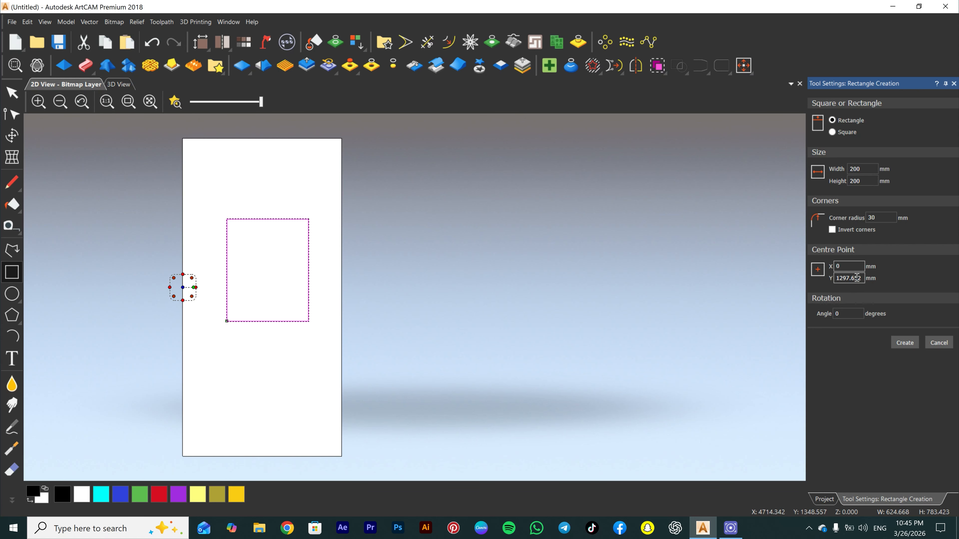
pyautogui.doubleClick(863, 278)
pyautogui.write('0')
pyautogui.press('Return')
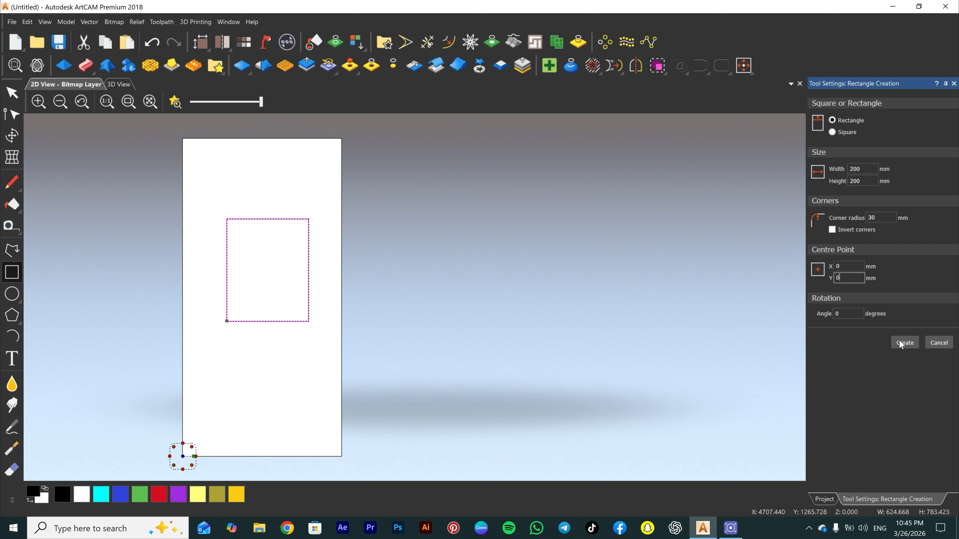
pyautogui.click(905, 342)
# - Examine how the rounded rectangle sits around the sheet's lower-left corner
pyautogui.scroll(4, 189, 459)
pyautogui.scroll(-2, 271, 357)
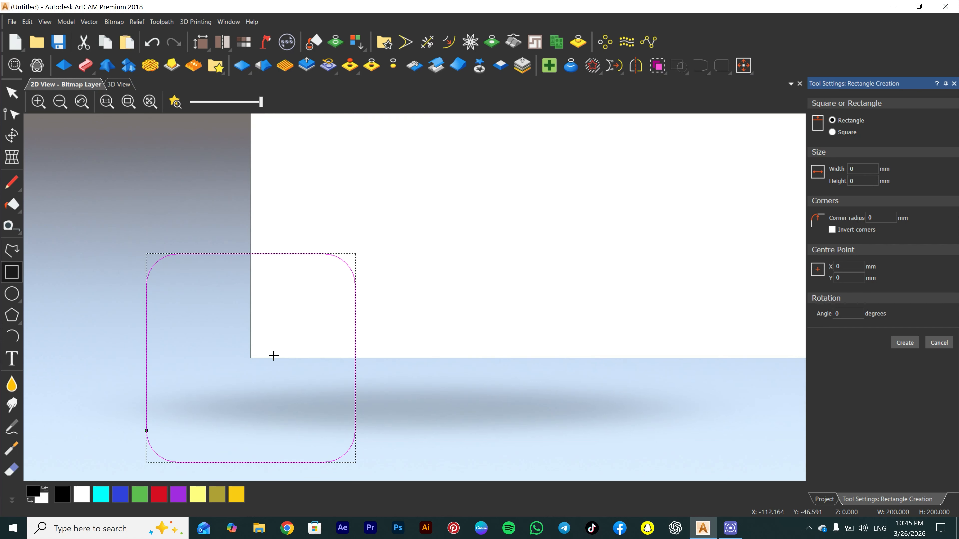
pyautogui.scroll(1, 314, 342)
pyautogui.scroll(-2, 317, 339)
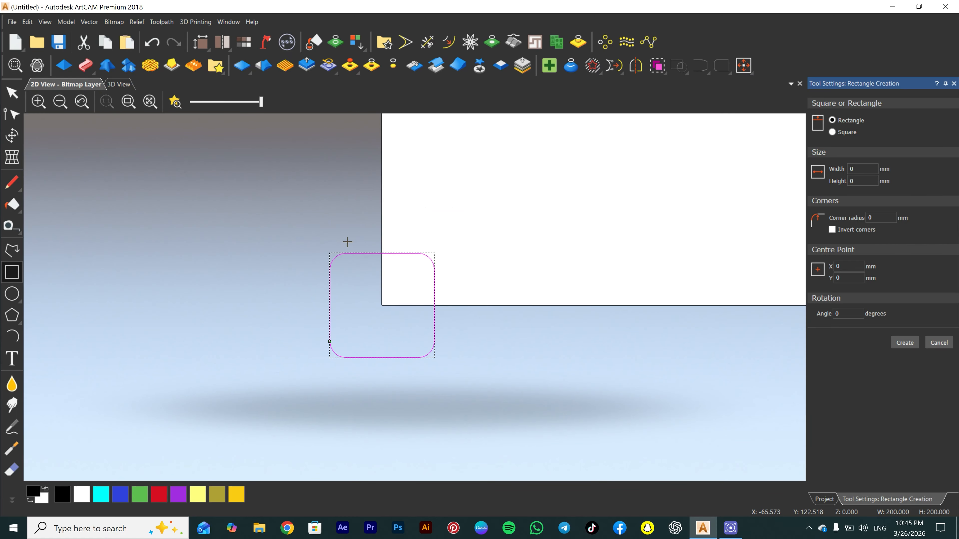
pyautogui.click(12, 93)
pyautogui.scroll(-2, 438, 300)
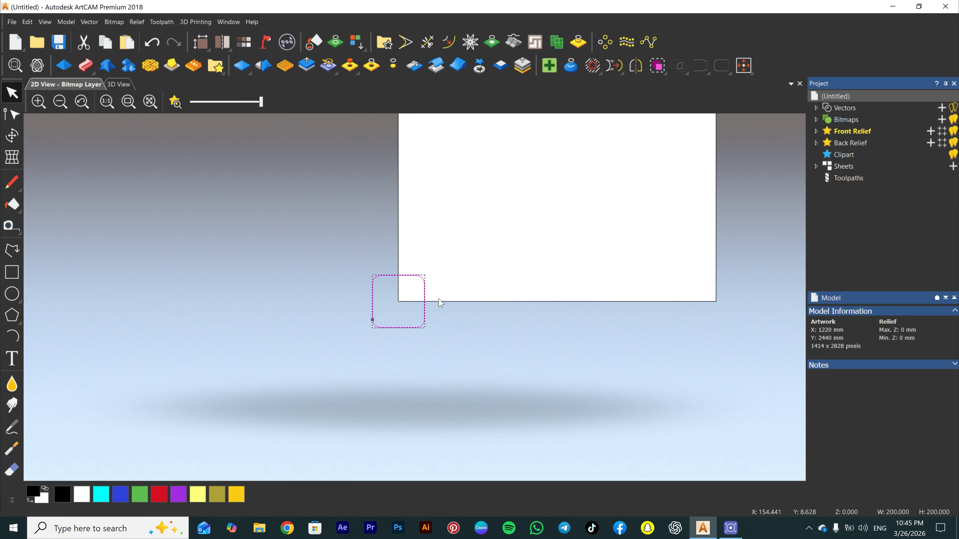
pyautogui.scroll(-2, 439, 303)
pyautogui.scroll(4, 464, 340)
pyautogui.scroll(2, 342, 174)
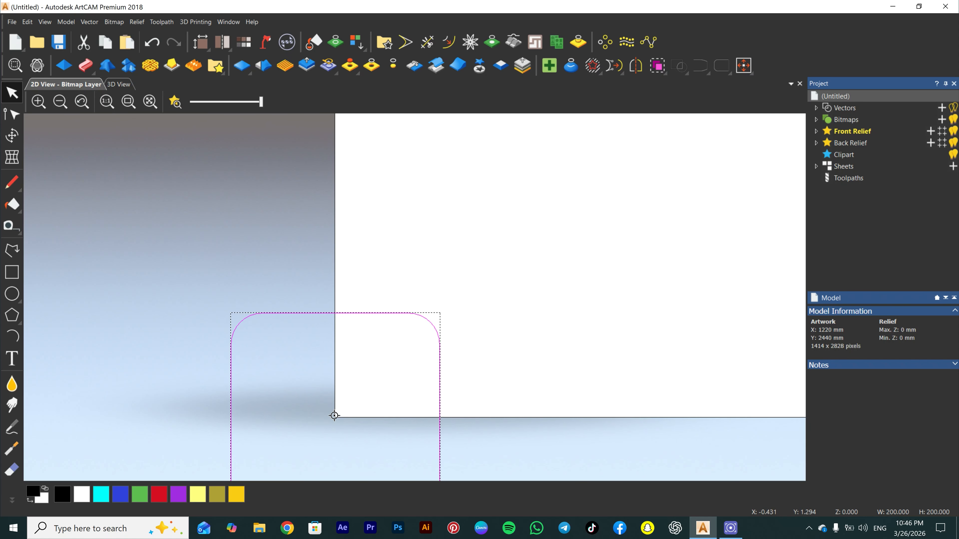
pyautogui.scroll(-2, 361, 261)
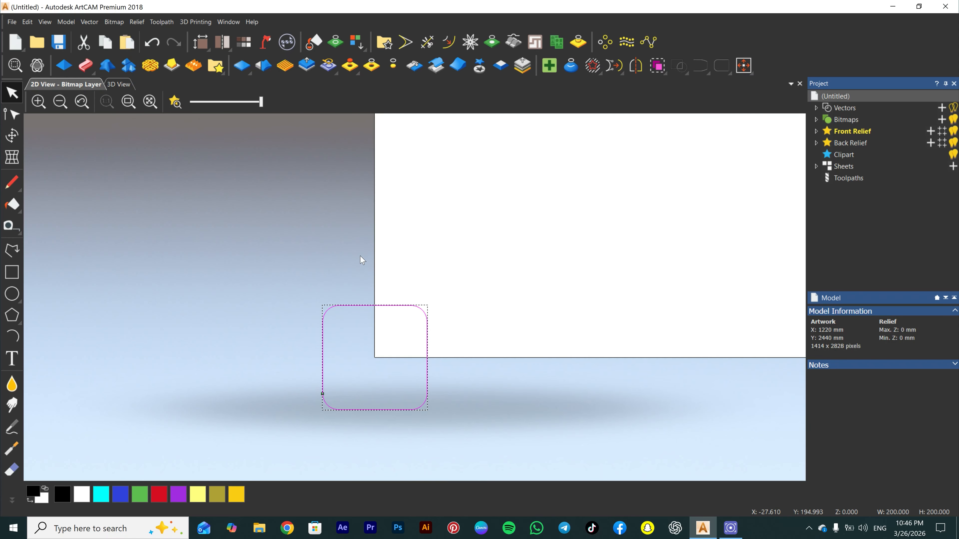
# - Undo both existing rectangles and draw a new one on the sheet, 200 mm wide and 300 mm high
pyautogui.hotkey('ctrl', 'z')
pyautogui.hotkey('ctrl', 'z')
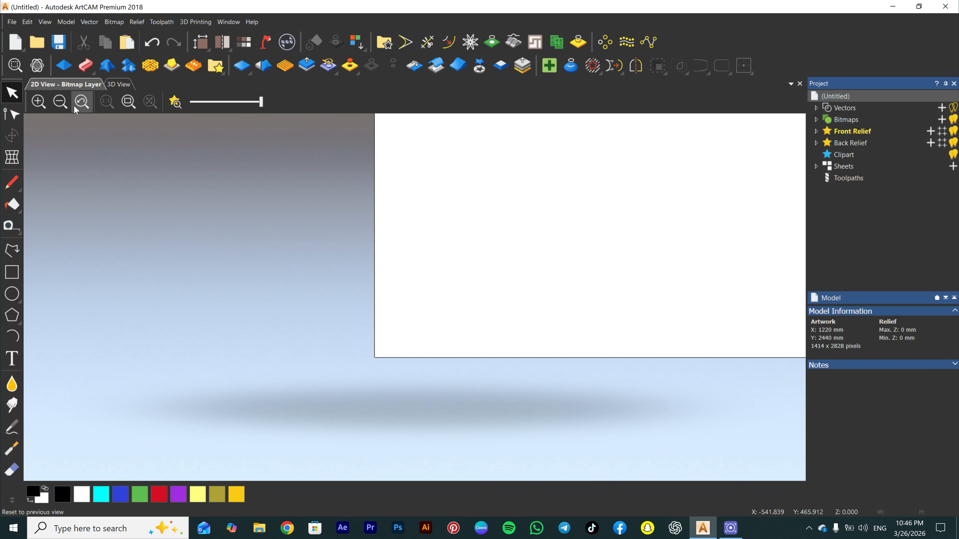
pyautogui.click(12, 272)
pyautogui.moveTo(431, 172); pyautogui.dragTo(573, 277)
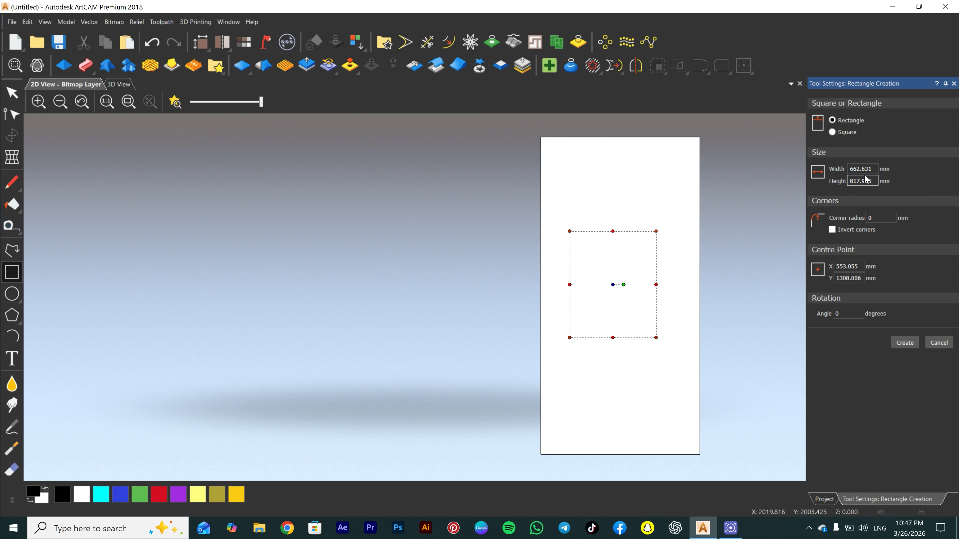
pyautogui.moveTo(876, 169); pyautogui.dragTo(824, 169)
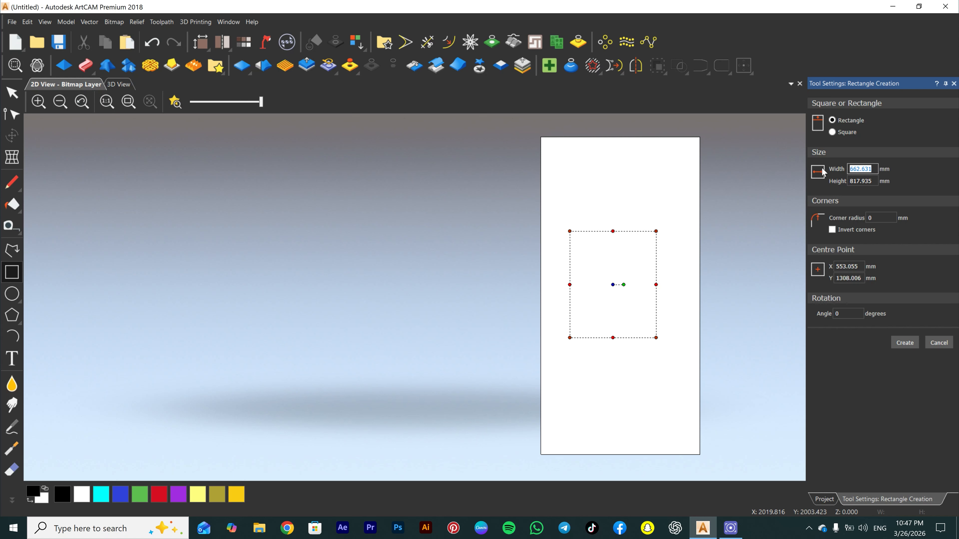
pyautogui.write('200')
pyautogui.press('Tab')
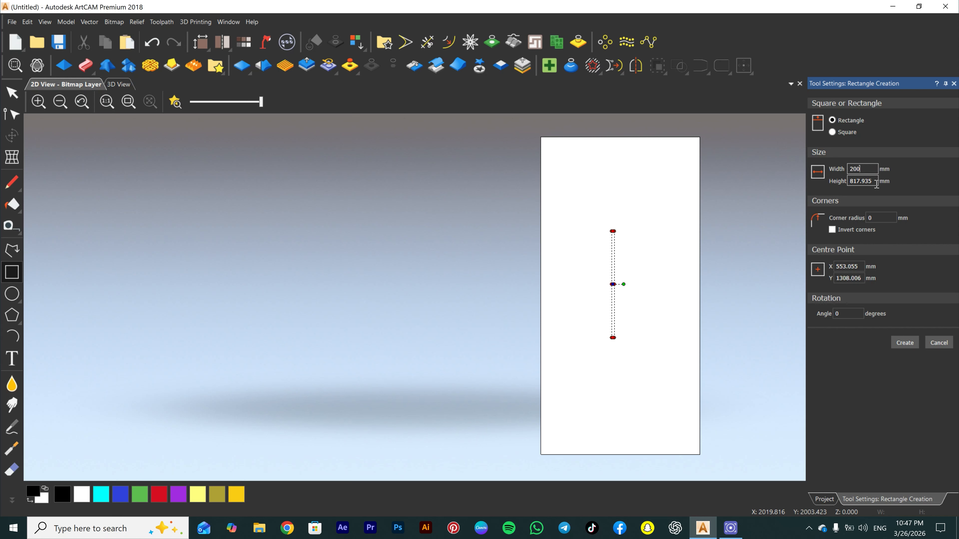
pyautogui.write('300')
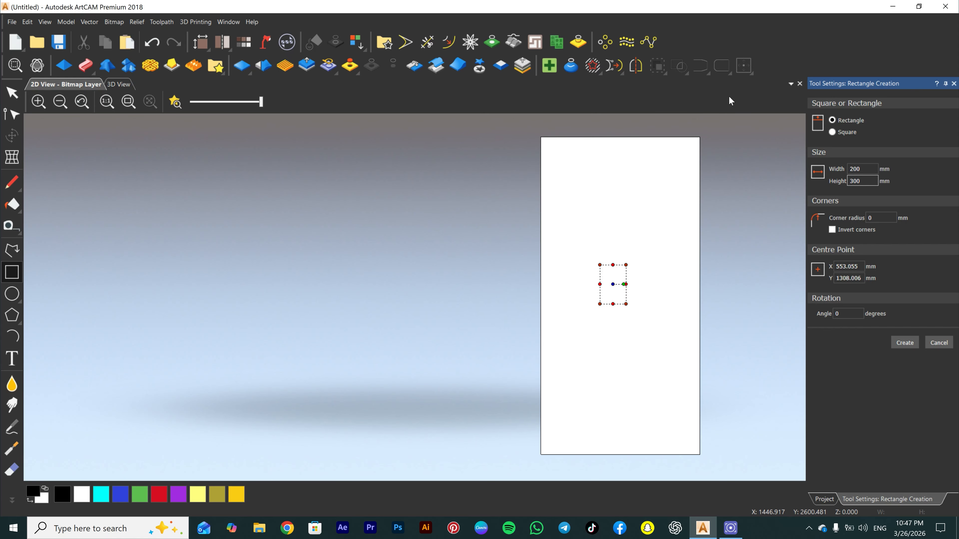
# - Turn the rectangle into a square, try 500 mm, create it at 600 mm, and delete it
pyautogui.click(832, 132)
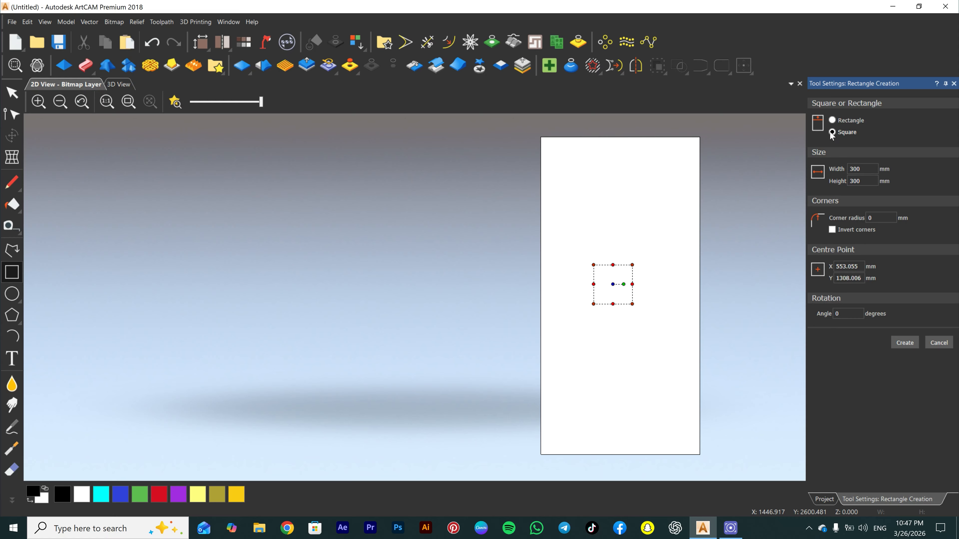
pyautogui.click(857, 169)
pyautogui.doubleClick(868, 170)
pyautogui.write('500')
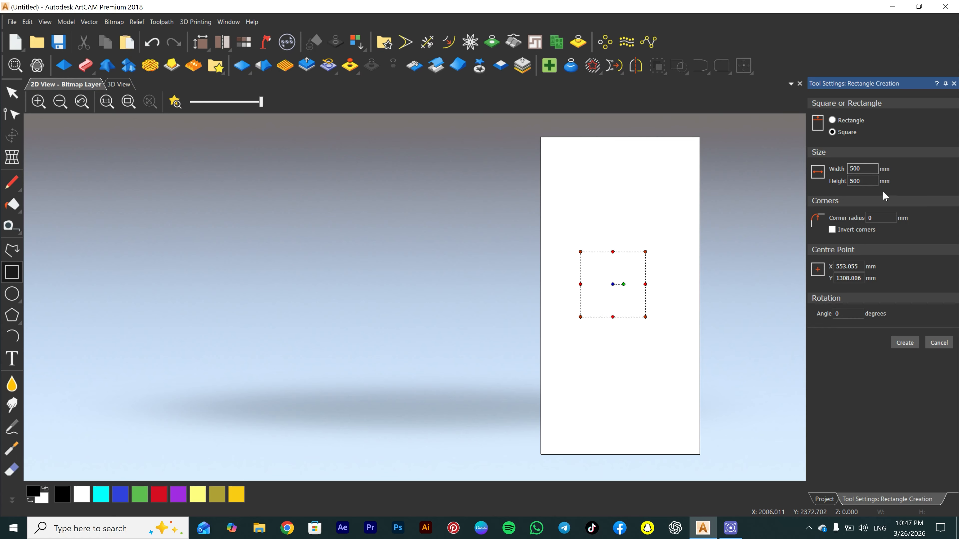
pyautogui.doubleClick(868, 171)
pyautogui.write('600')
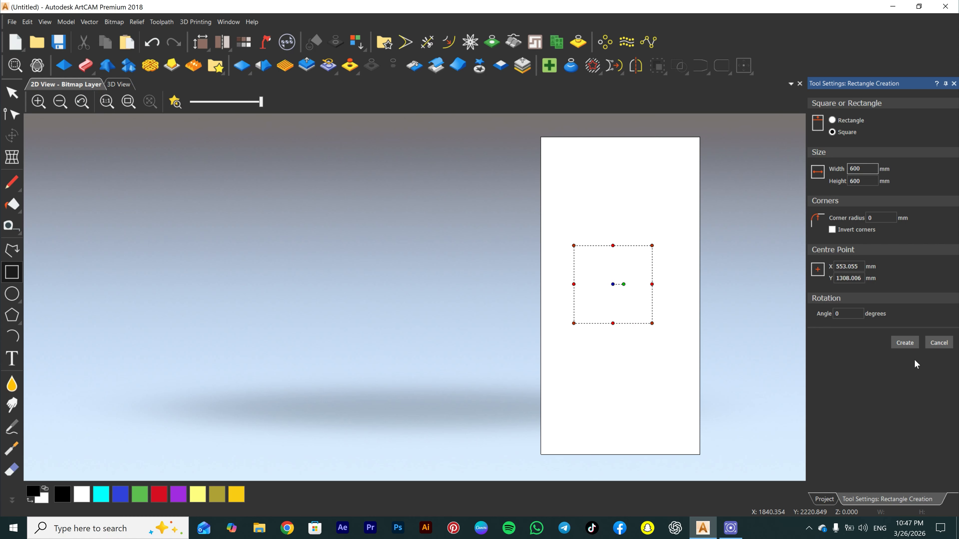
pyautogui.click(915, 344)
pyautogui.click(933, 342)
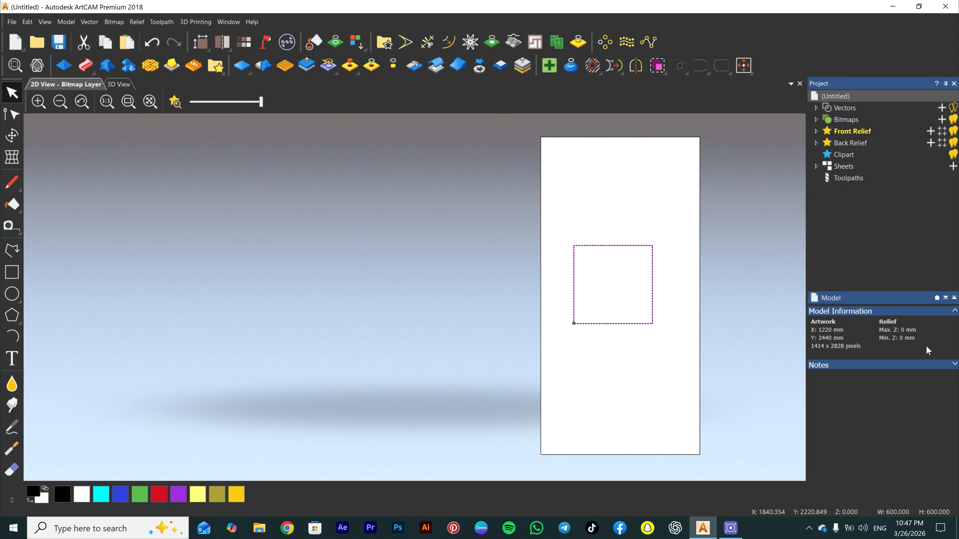
pyautogui.press('Delete')
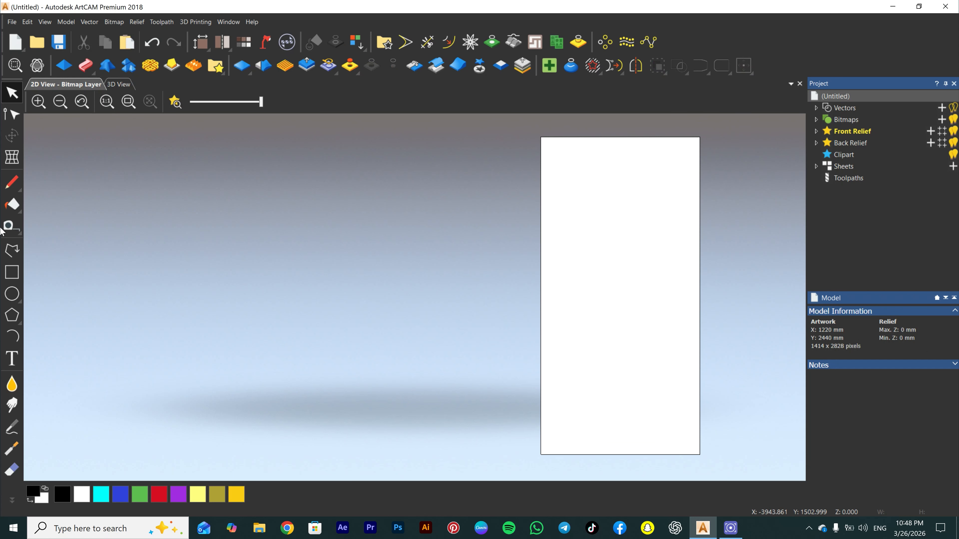
# - Draw a circle of about 231 mm radius on the sheet's lower half, then clear the circle and the square above it
pyautogui.click(11, 294)
pyautogui.moveTo(580, 239); pyautogui.dragTo(612, 298)
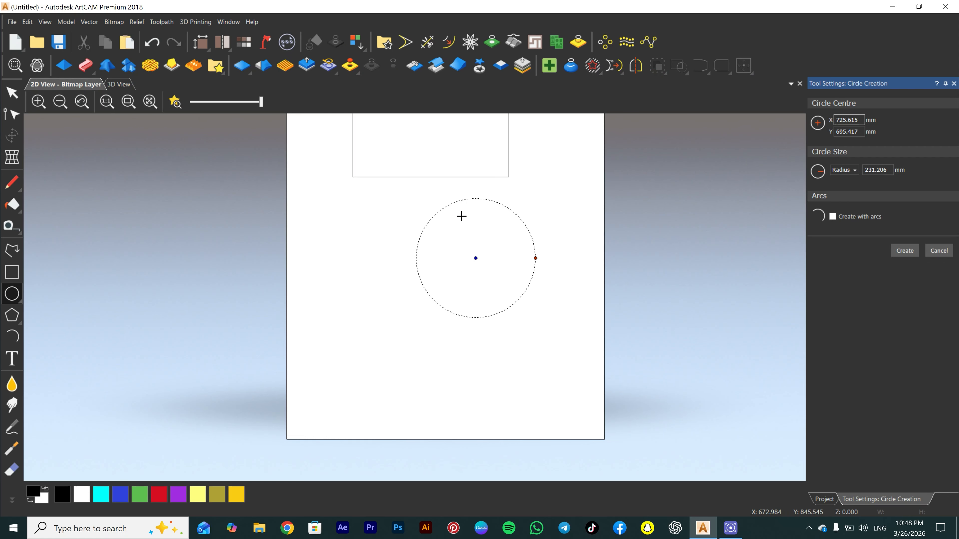
pyautogui.click(4, 90)
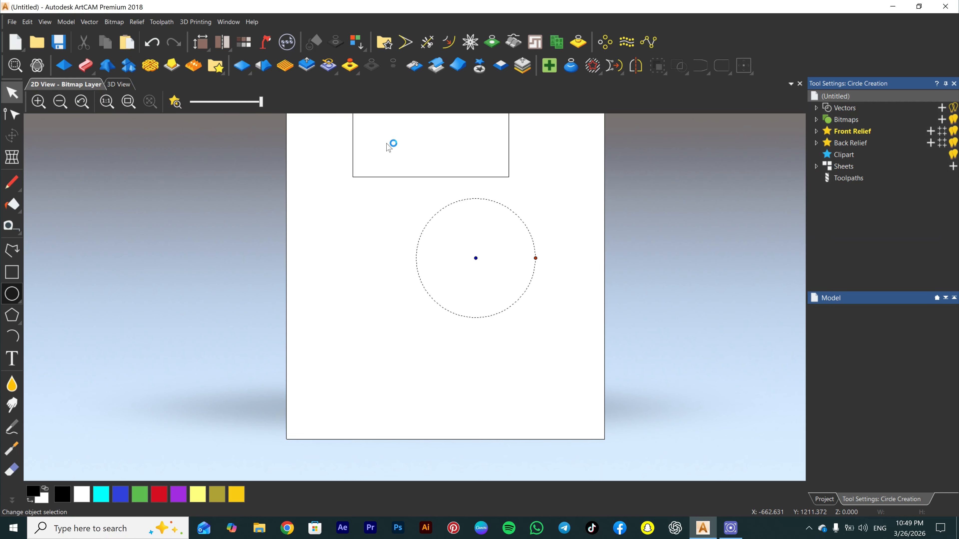
pyautogui.moveTo(495, 159); pyautogui.dragTo(376, 288)
pyautogui.press('Delete')
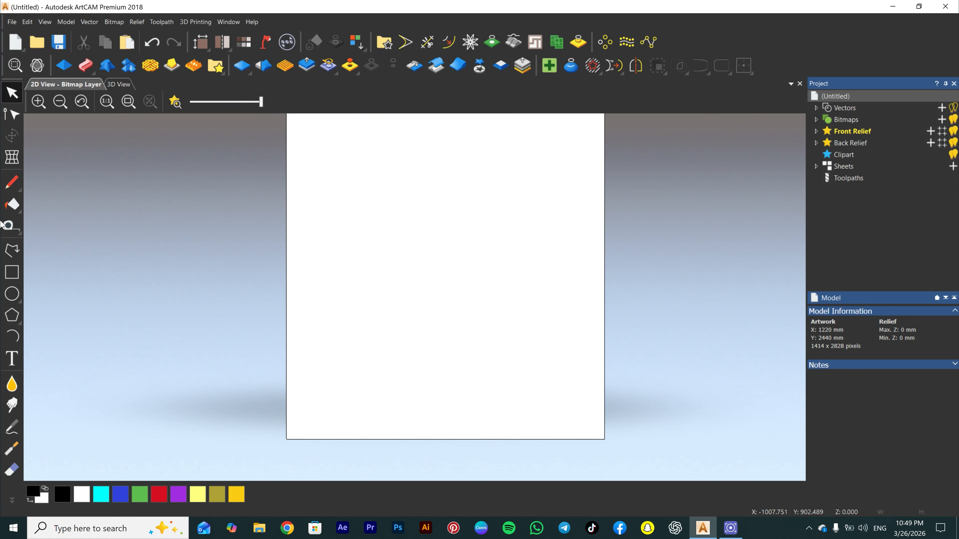
pyautogui.click(12, 293)
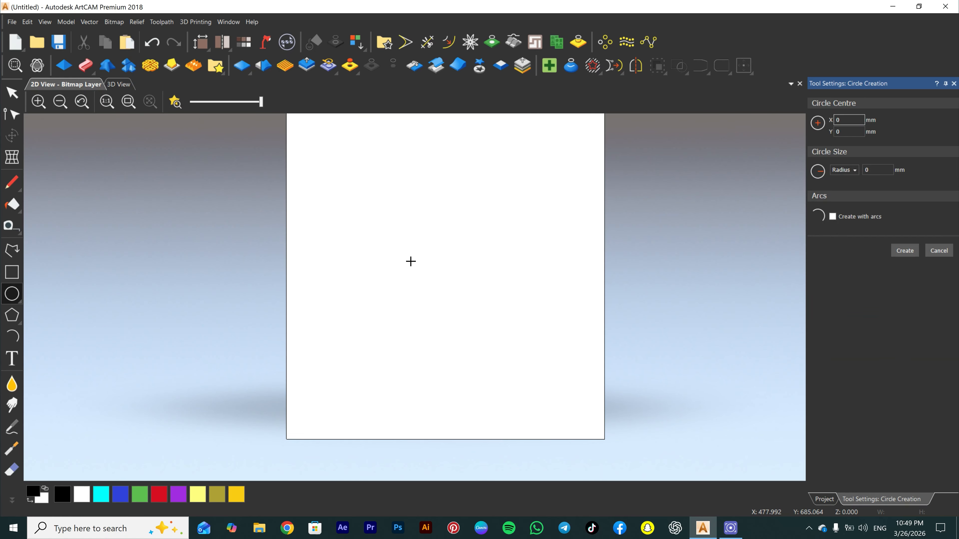
pyautogui.click(854, 172)
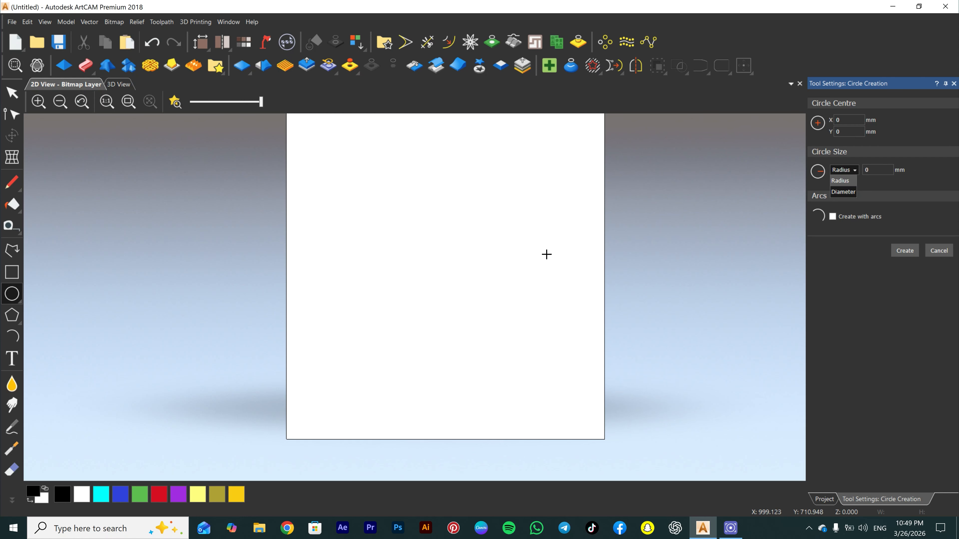
pyautogui.moveTo(474, 177); pyautogui.dragTo(416, 248)
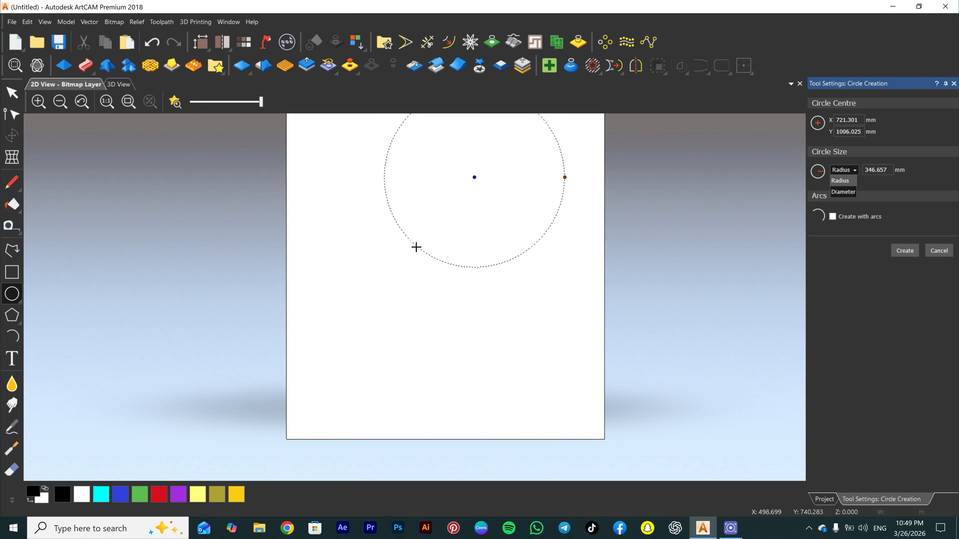
pyautogui.doubleClick(885, 171)
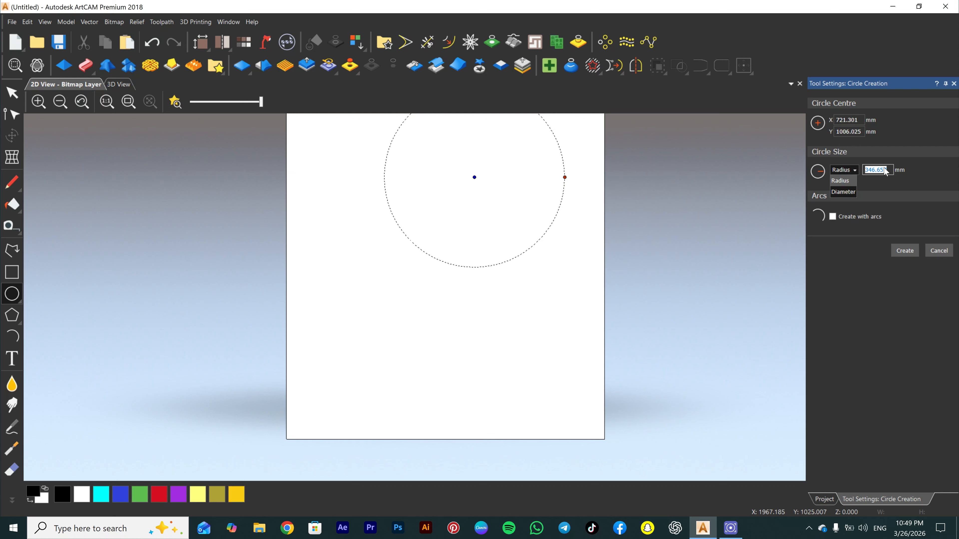
pyautogui.press('Down')
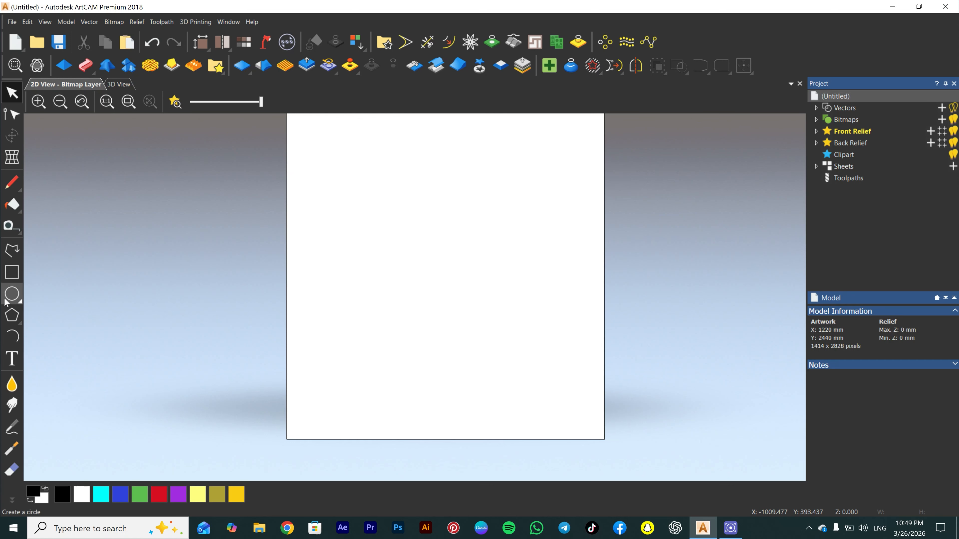
# - Create a circle with a 100 mm radius centred at X 0, Y 0
pyautogui.click(11, 299)
pyautogui.doubleClick(875, 170)
pyautogui.write('100')
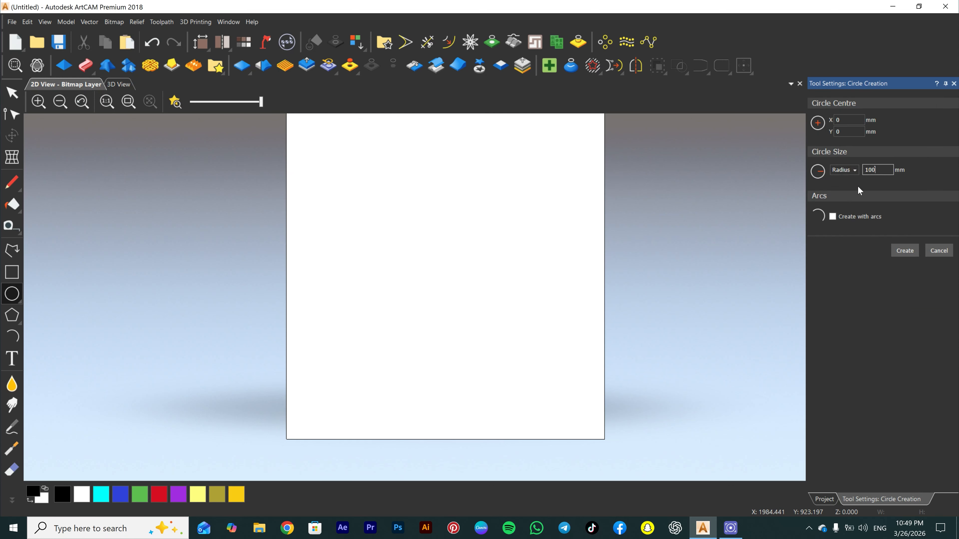
pyautogui.moveTo(848, 120); pyautogui.dragTo(672, 128)
pyautogui.write('0')
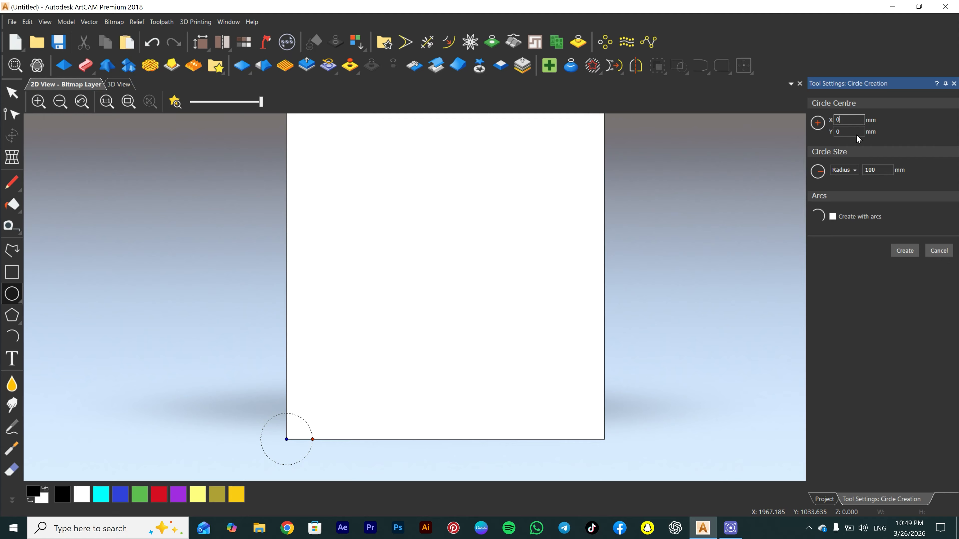
pyautogui.click(853, 130)
pyautogui.write('0')
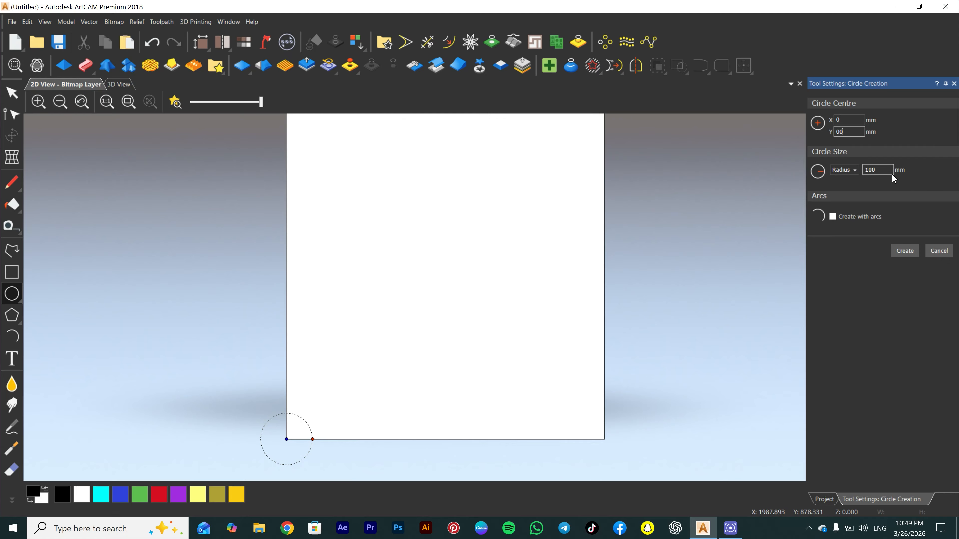
pyautogui.scroll(5, 272, 445)
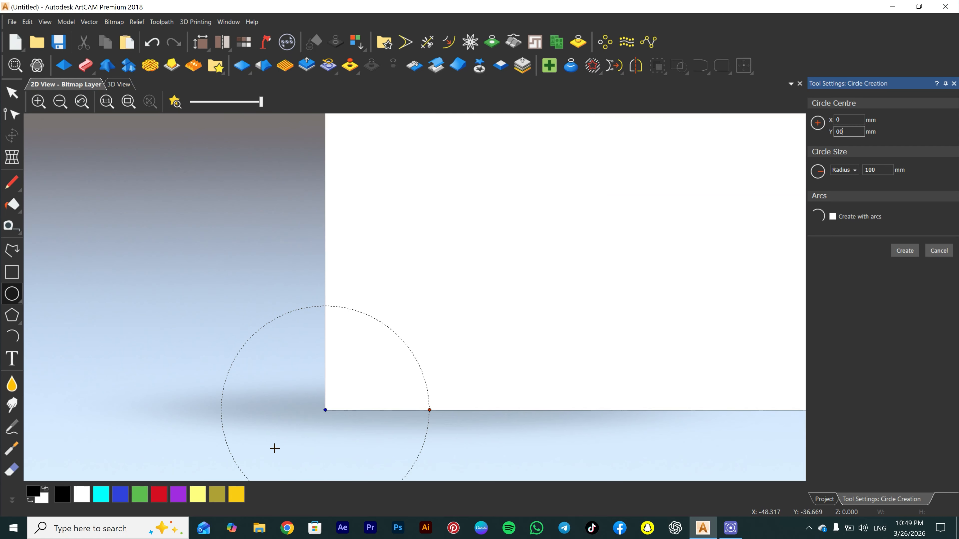
pyautogui.scroll(-3, 275, 448)
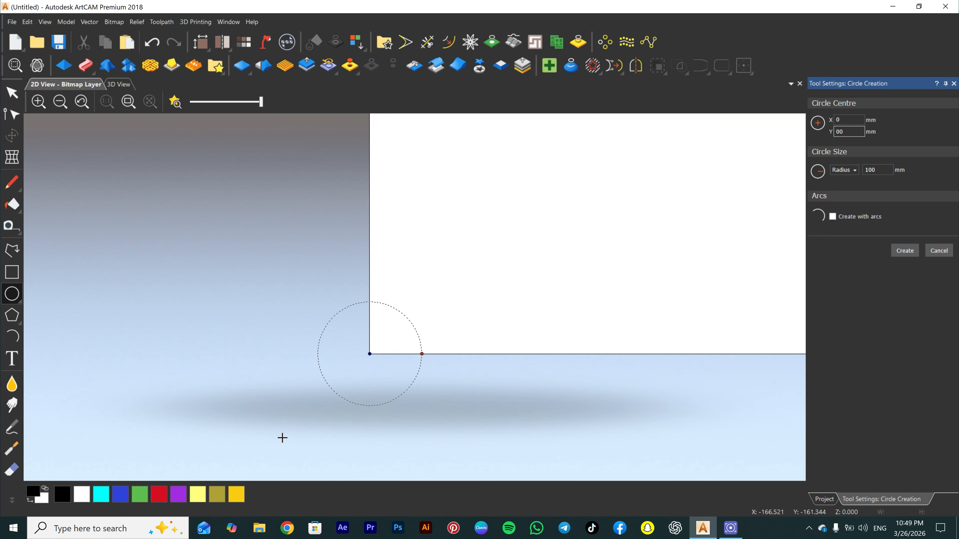
pyautogui.click(903, 251)
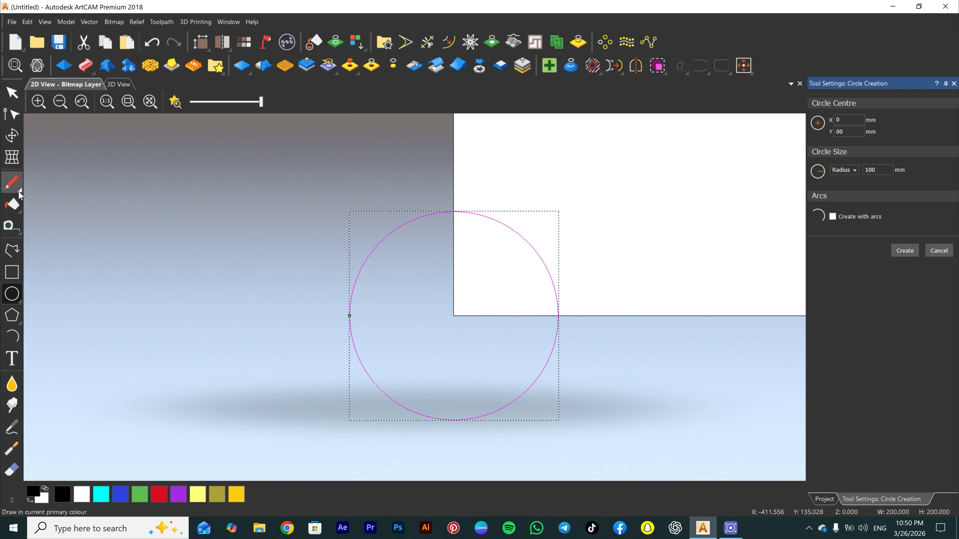
# - Measure across the circle from its leftmost node to its opposite side and to a point on its upper-right curve
pyautogui.click(10, 231)
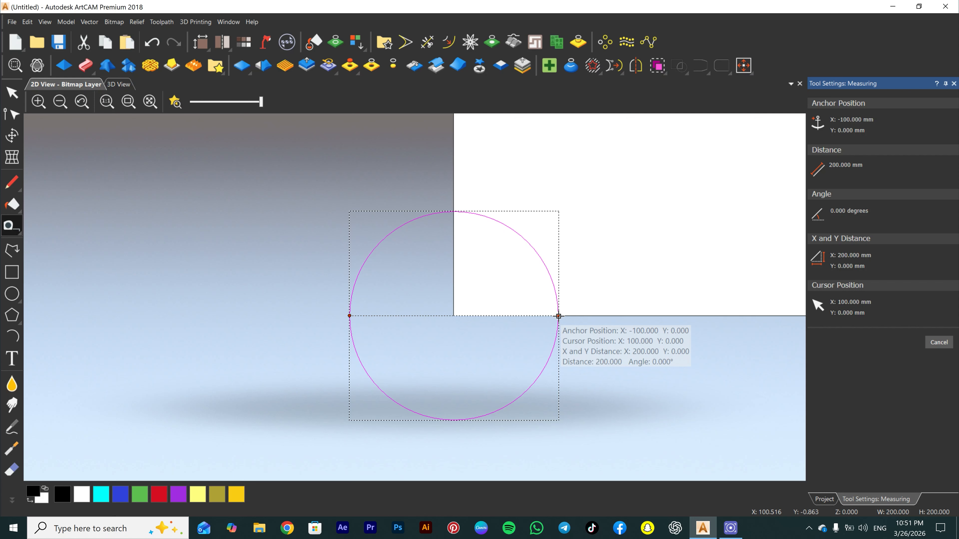
pyautogui.moveTo(559, 316); pyautogui.dragTo(528, 242)
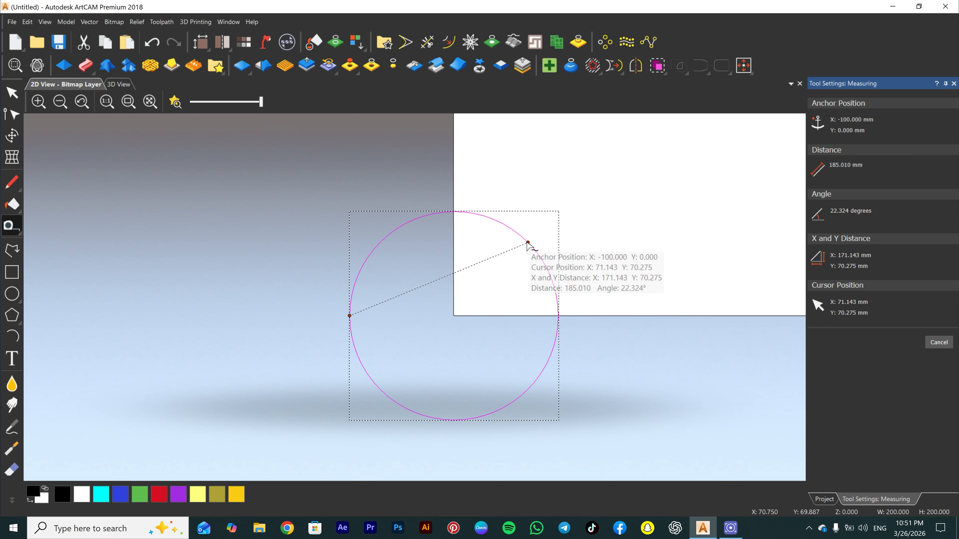
pyautogui.moveTo(528, 244); pyautogui.dragTo(559, 315)
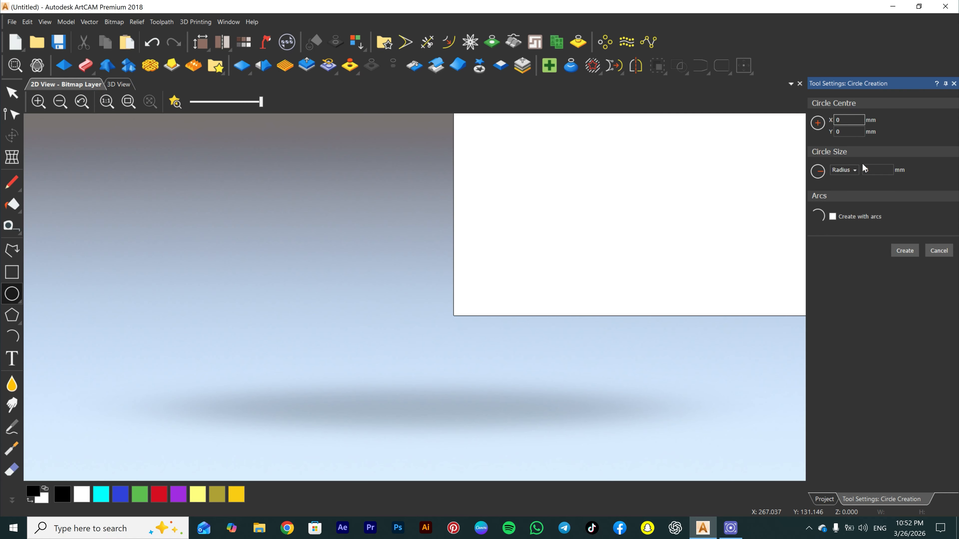
# - Enter a 500 mm radius, switch the size to diameter, and create the 1000 mm circle at X 0, Y 0 without arcs
pyautogui.click(866, 169)
pyautogui.write('500')
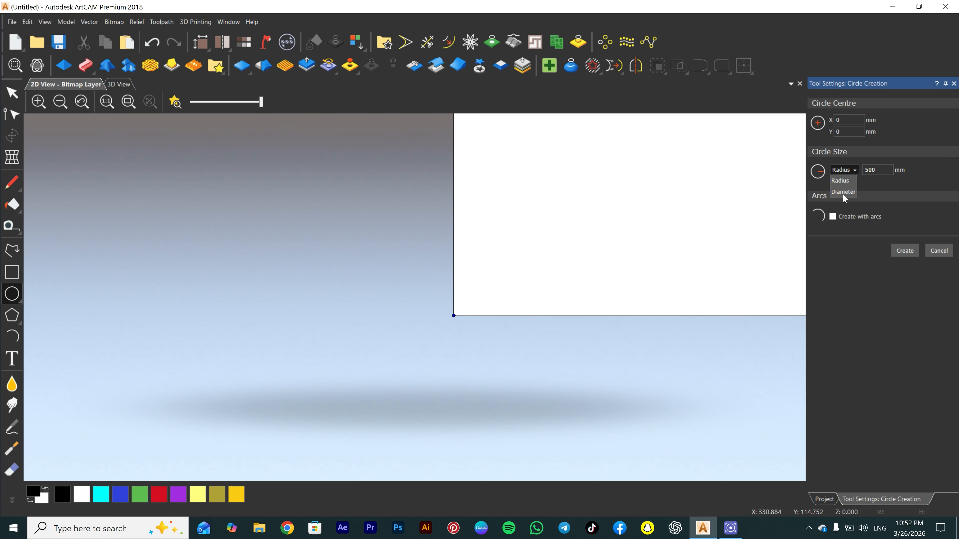
pyautogui.click(843, 193)
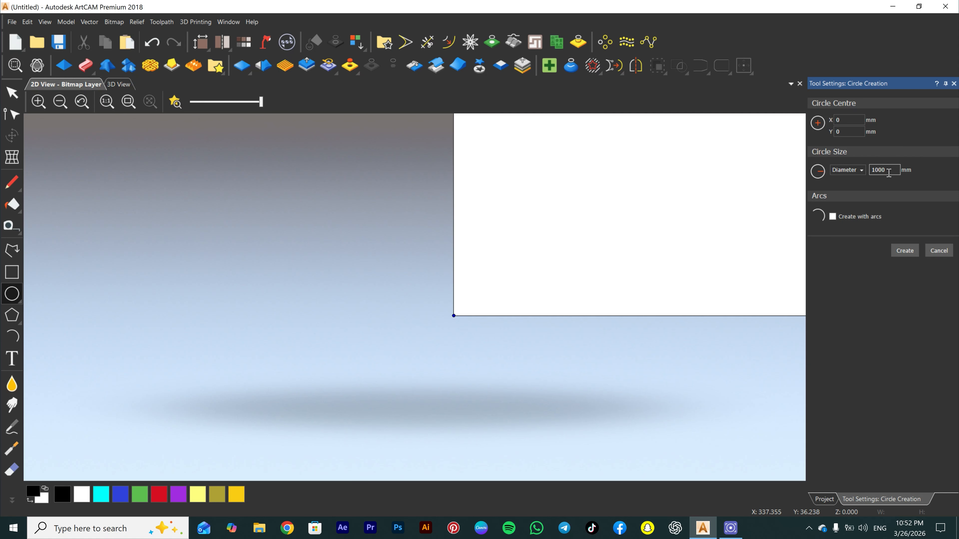
pyautogui.scroll(-3, 772, 261)
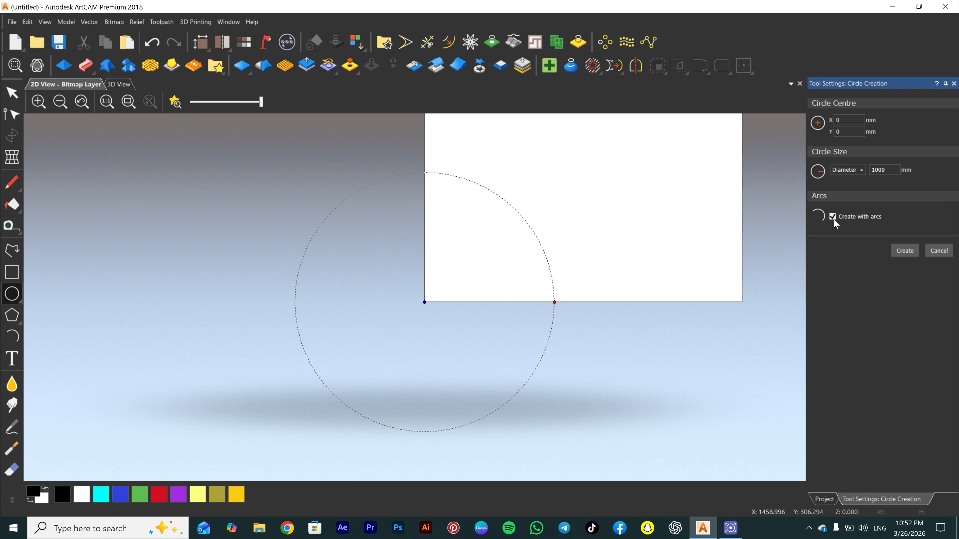
pyautogui.click(916, 254)
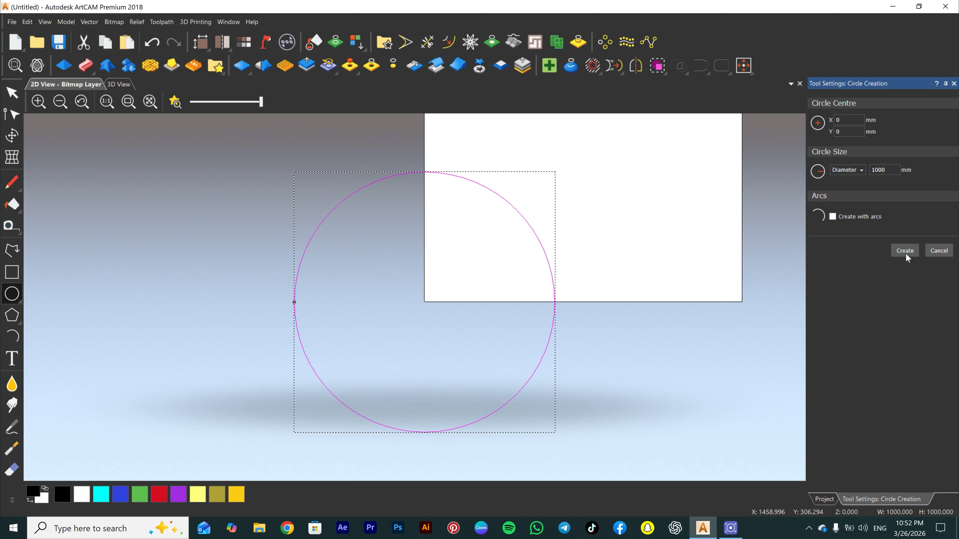
# - Try reshaping the circle by pulling its right node's upper handle inward in node editing, undo that, and delete the circle
pyautogui.press('n')
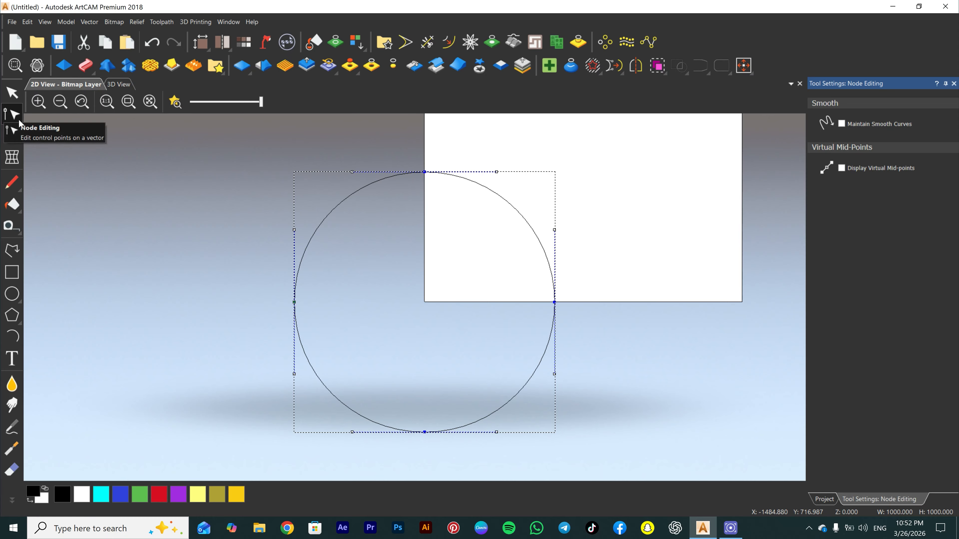
pyautogui.moveTo(555, 230); pyautogui.dragTo(445, 204)
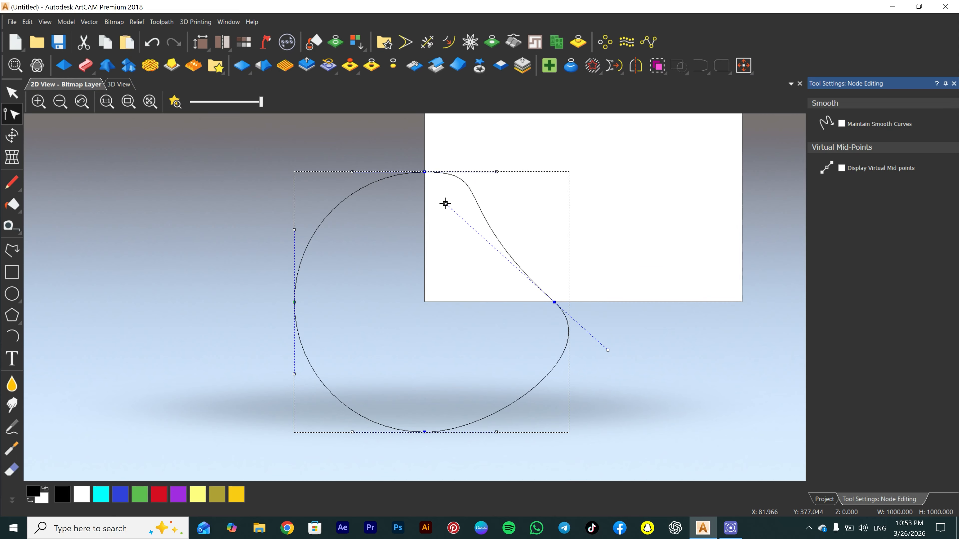
pyautogui.hotkey('ctrl', 'z')
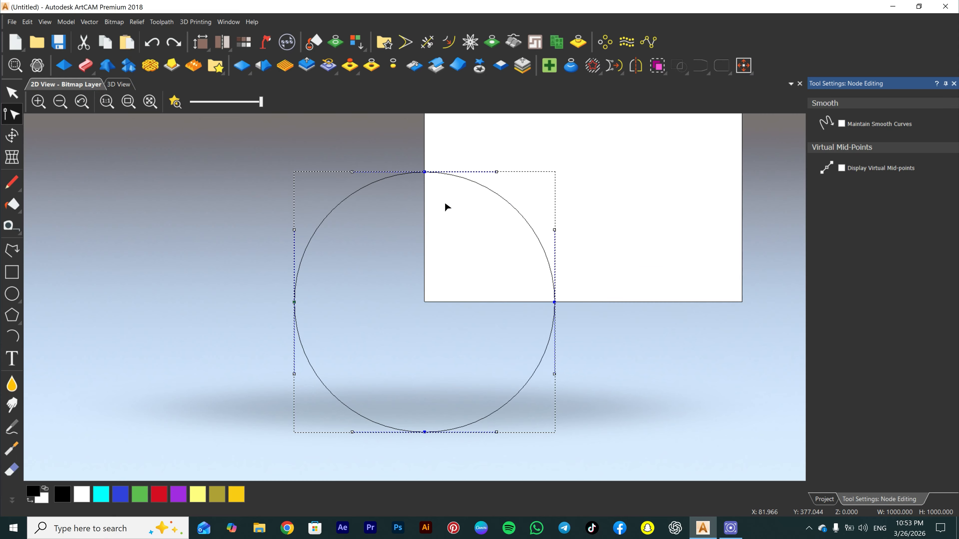
pyautogui.moveTo(428, 147); pyautogui.dragTo(397, 212)
pyautogui.press('Delete')
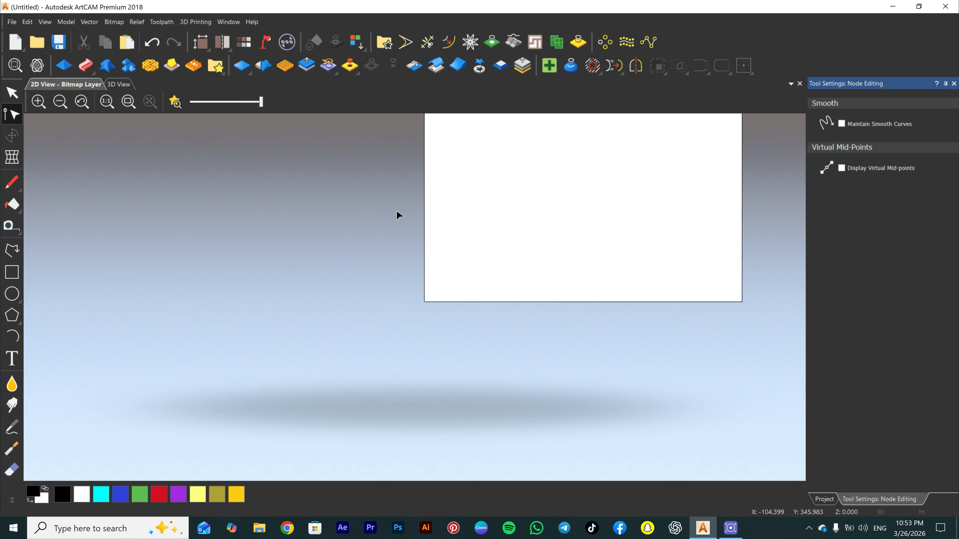
# - Create a 1000 mm diameter circle at X 0, Y 0 using the Create with arcs option
pyautogui.click(12, 294)
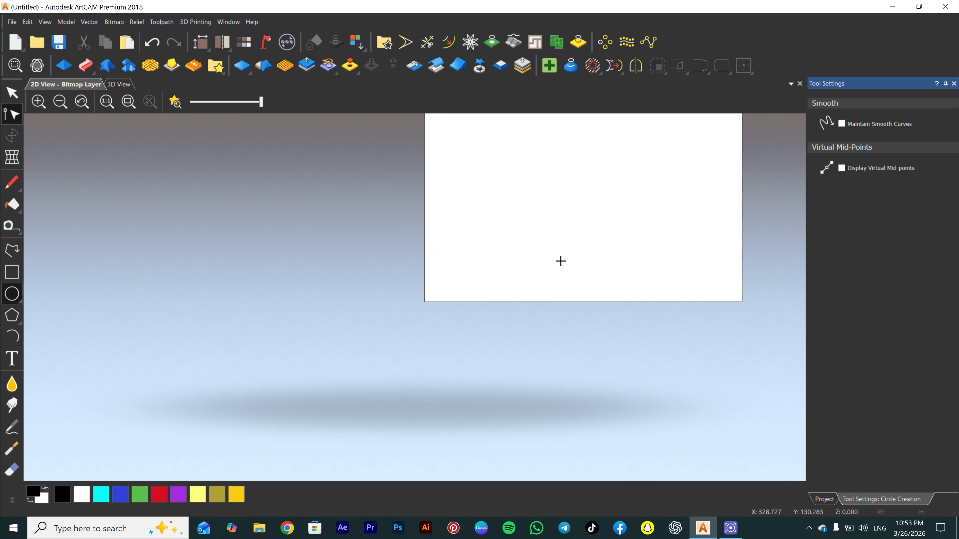
pyautogui.click(873, 169)
pyautogui.write('1000')
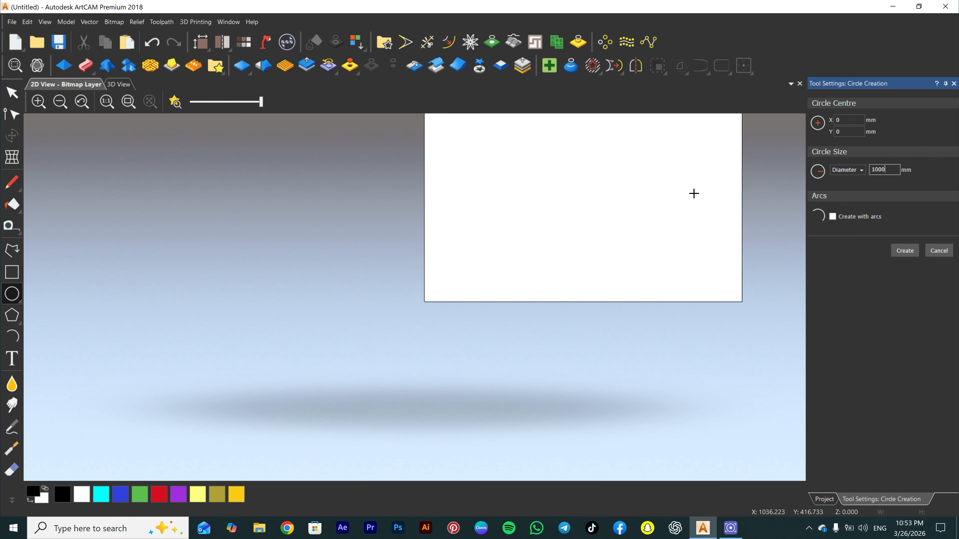
pyautogui.click(832, 216)
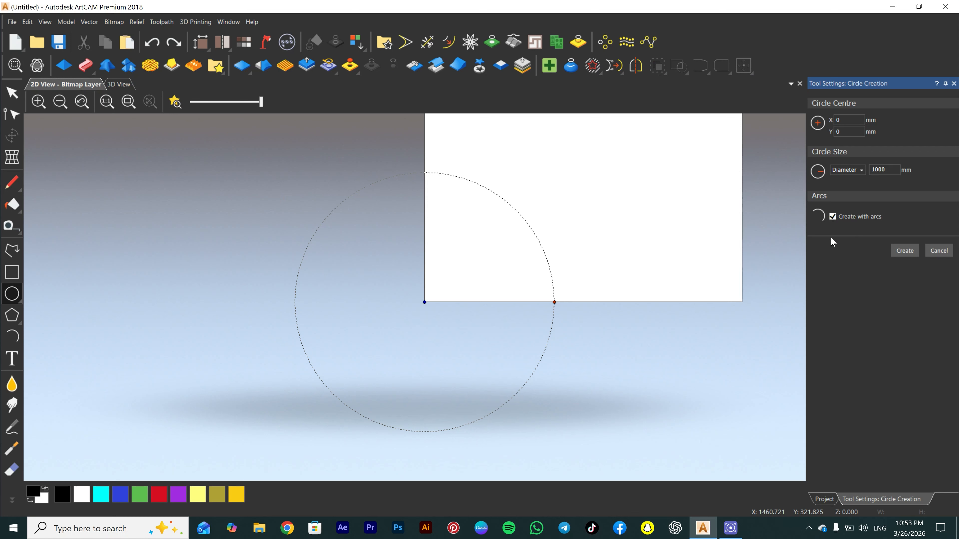
pyautogui.click(903, 252)
# - Reshape the arc circle in node editing by moving its upper-left and lower-right arc points, then delete it
pyautogui.click(10, 114)
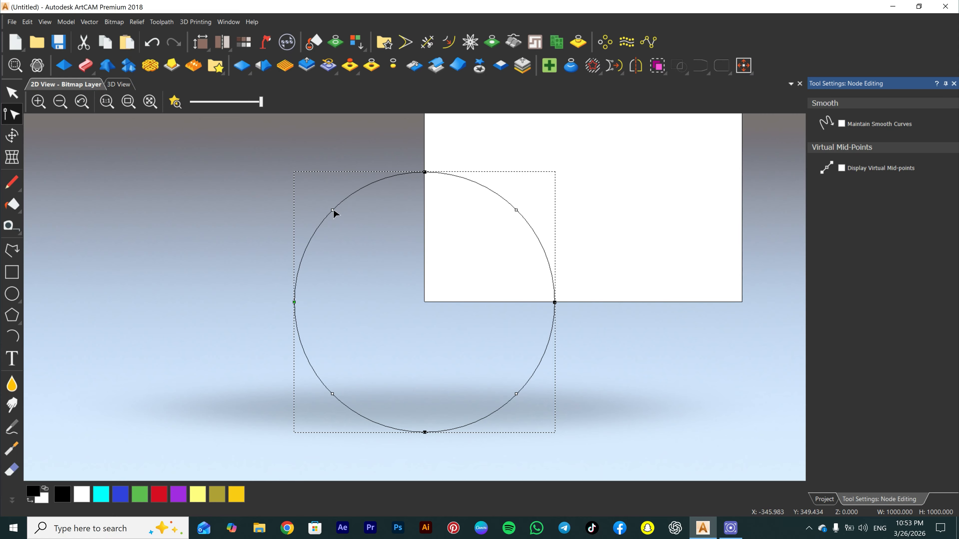
pyautogui.moveTo(332, 210); pyautogui.dragTo(293, 171)
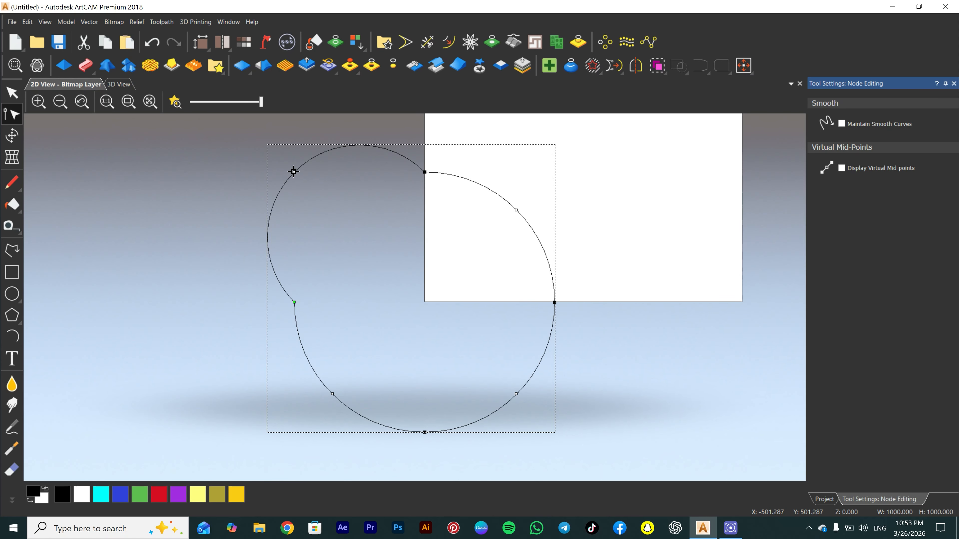
pyautogui.moveTo(293, 172); pyautogui.dragTo(462, 380)
pyautogui.moveTo(516, 394); pyautogui.dragTo(407, 294)
pyautogui.press('Delete')
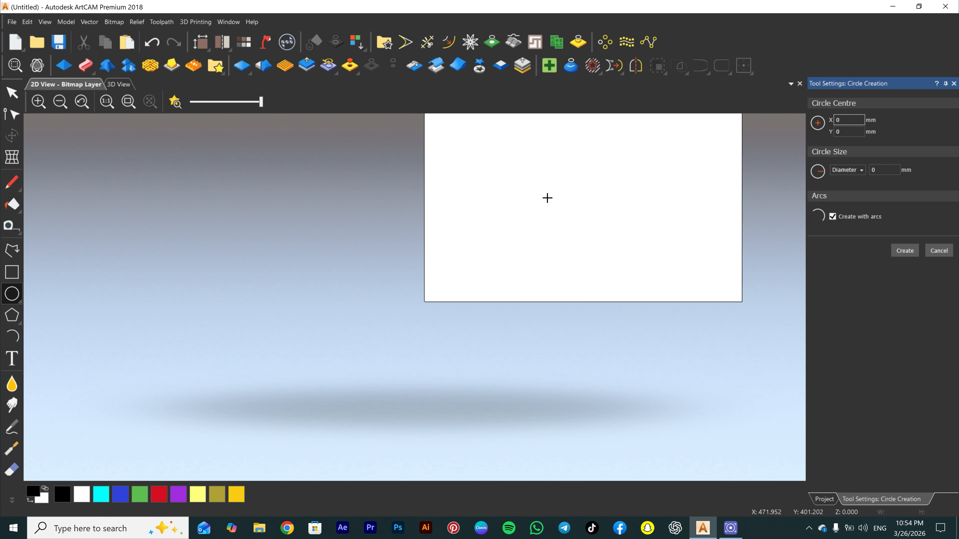
# - Create a 1000 mm diameter circle at X 0, Y 0 with Create with arcs turned off
pyautogui.scroll(-1, 548, 198)
pyautogui.scroll(1, 532, 172)
pyautogui.doubleClick(883, 170)
pyautogui.write('1000')
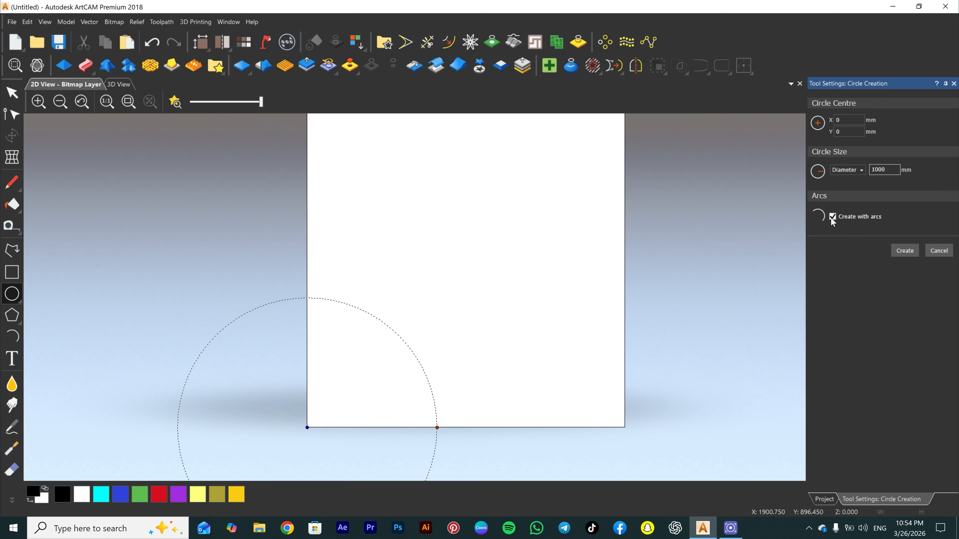
pyautogui.click(833, 217)
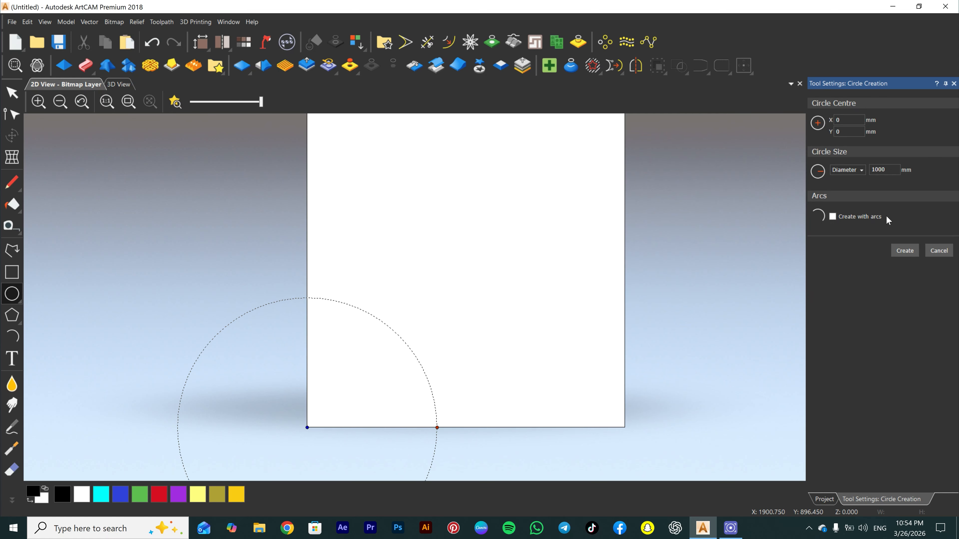
pyautogui.click(896, 254)
pyautogui.scroll(-3, 328, 328)
pyautogui.moveTo(256, 454); pyautogui.dragTo(346, 376, button='middle')
pyautogui.scroll(1, 346, 376)
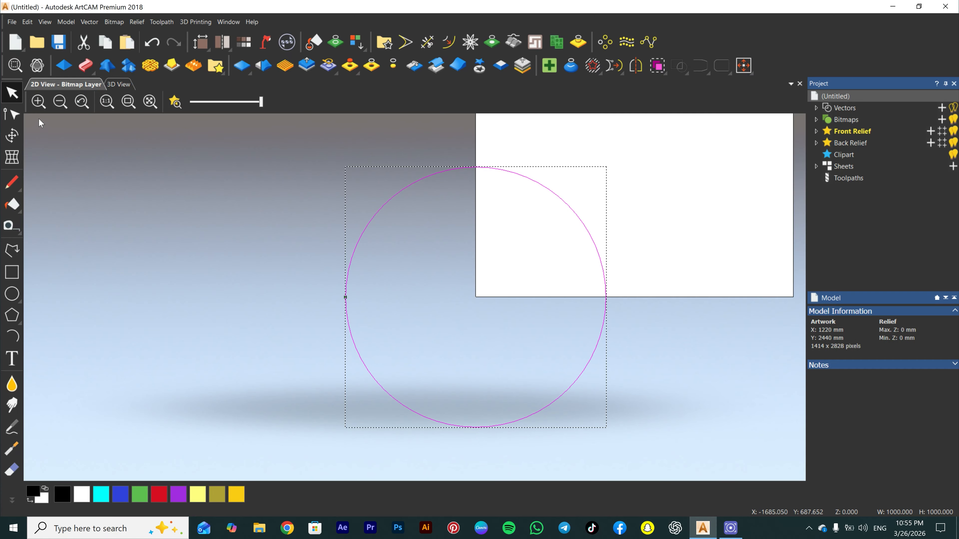
# - Show the circle's nodes in node editing and examine the top node where it meets the sheet's left edge
pyautogui.click(13, 114)
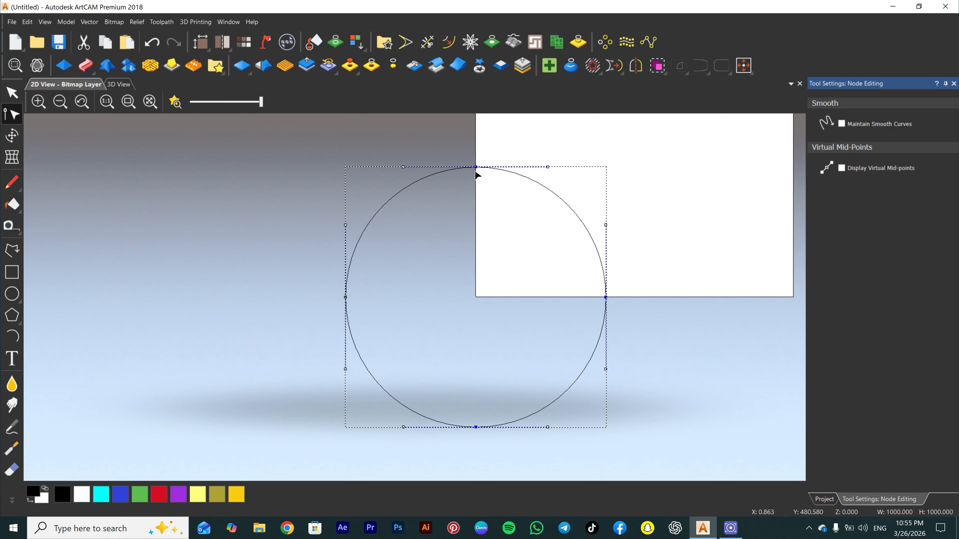
pyautogui.scroll(3, 475, 170)
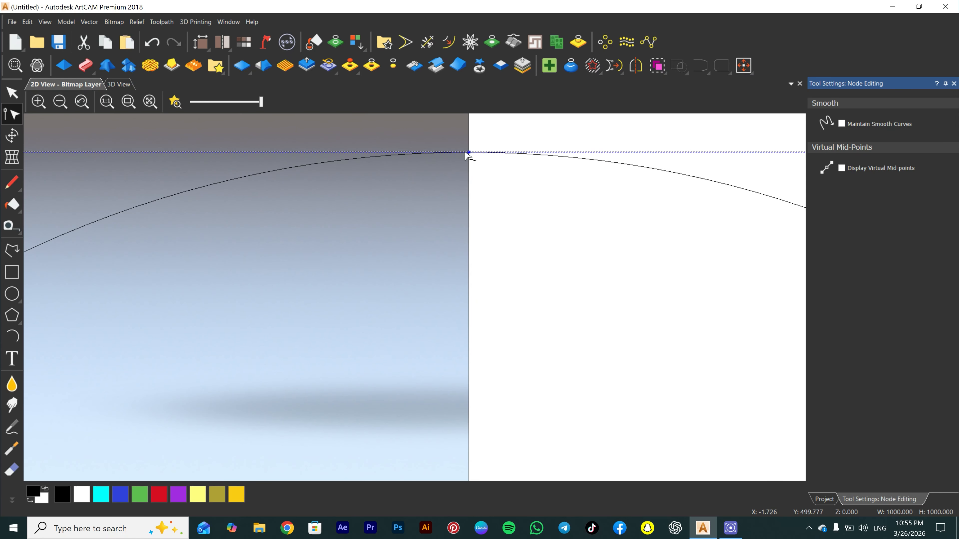
pyautogui.scroll(-2, 456, 151)
pyautogui.scroll(-2, 442, 308)
pyautogui.scroll(4, 439, 308)
pyautogui.scroll(1, 368, 270)
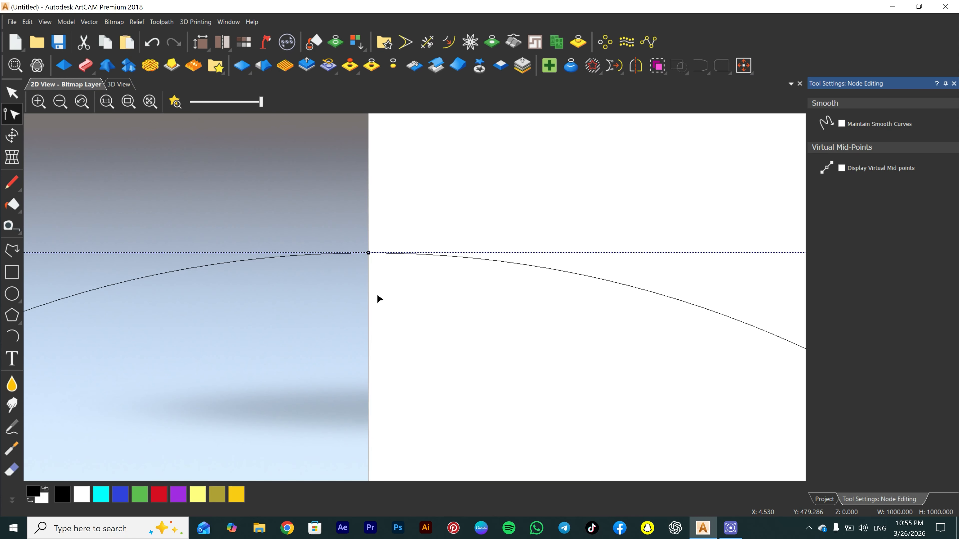
pyautogui.scroll(-3, 377, 293)
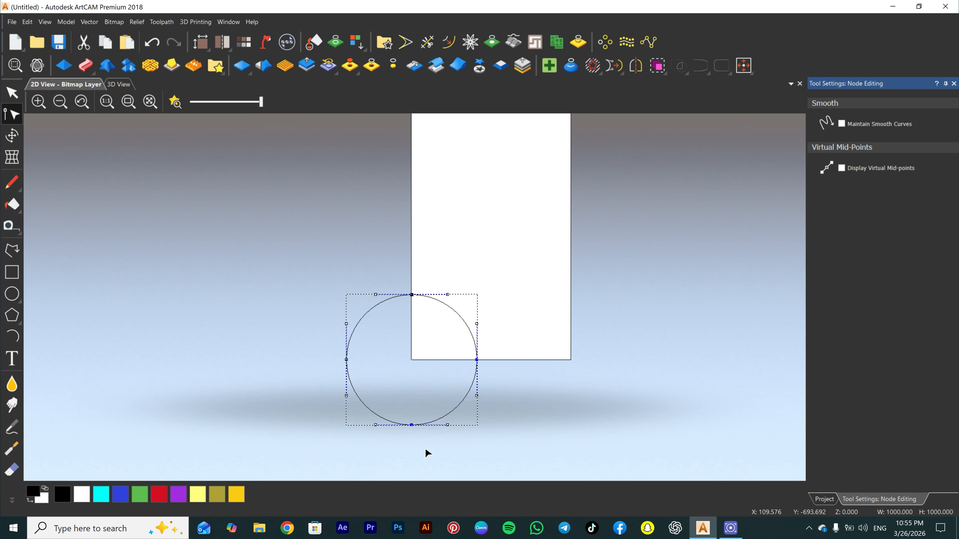
# - Shape the circle into a heart by selecting its top and bottom nodes together and nudging them straight down
pyautogui.scroll(1, 421, 458)
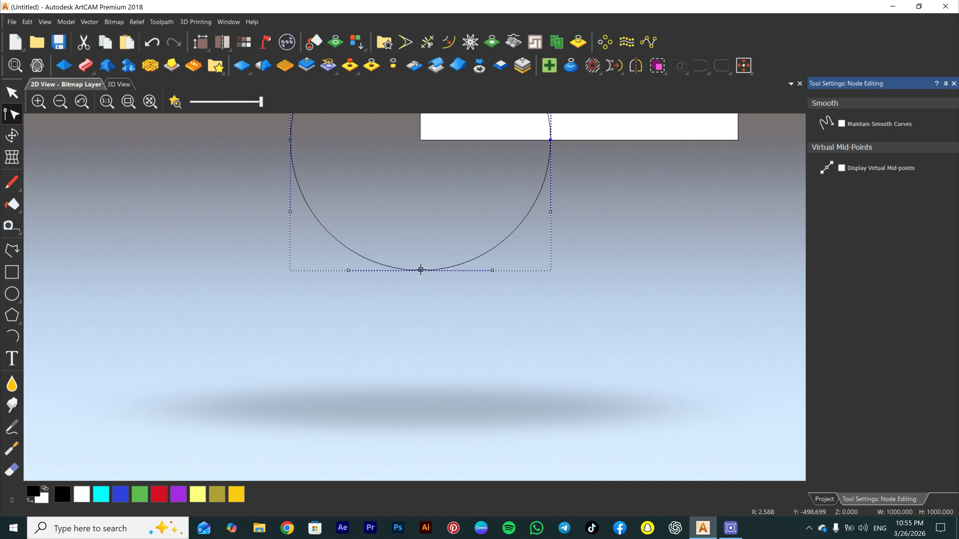
pyautogui.scroll(-2, 420, 270)
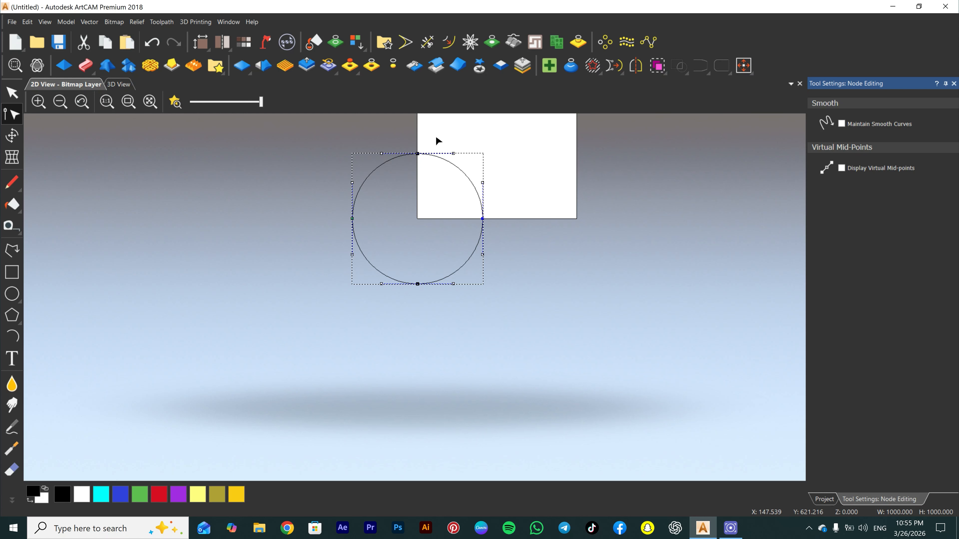
pyautogui.moveTo(437, 138); pyautogui.dragTo(402, 343)
pyautogui.press('Down')
pyautogui.press('Down')
pyautogui.press('Down')
pyautogui.press('Down')
pyautogui.press('Down')
pyautogui.press('Down')
pyautogui.press('Down')
pyautogui.press('Down')
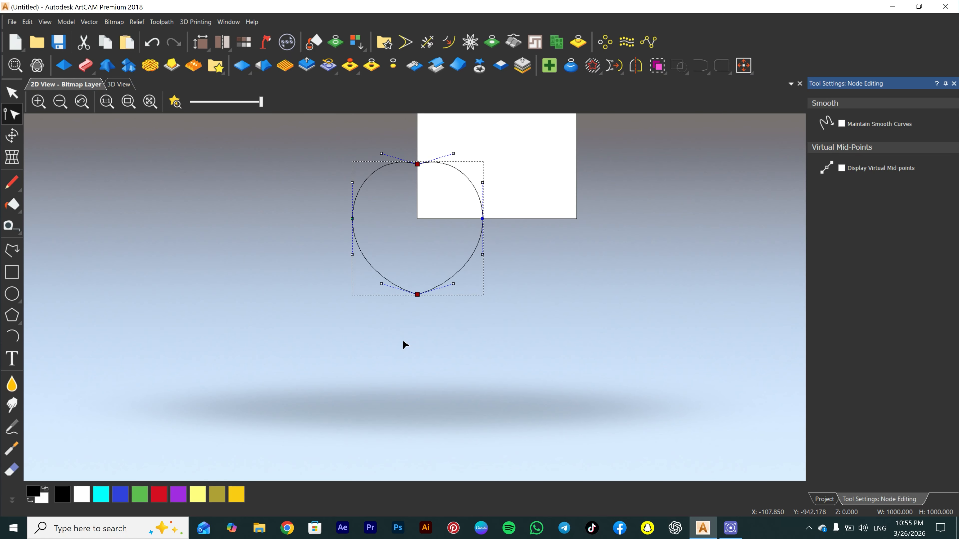
pyautogui.press('Down')
pyautogui.press('Down')
pyautogui.press('Down')
pyautogui.press('Down')
pyautogui.press('Down')
pyautogui.press('Down')
pyautogui.press('Down')
pyautogui.press('Down')
pyautogui.press('Down')
pyautogui.press('Down')
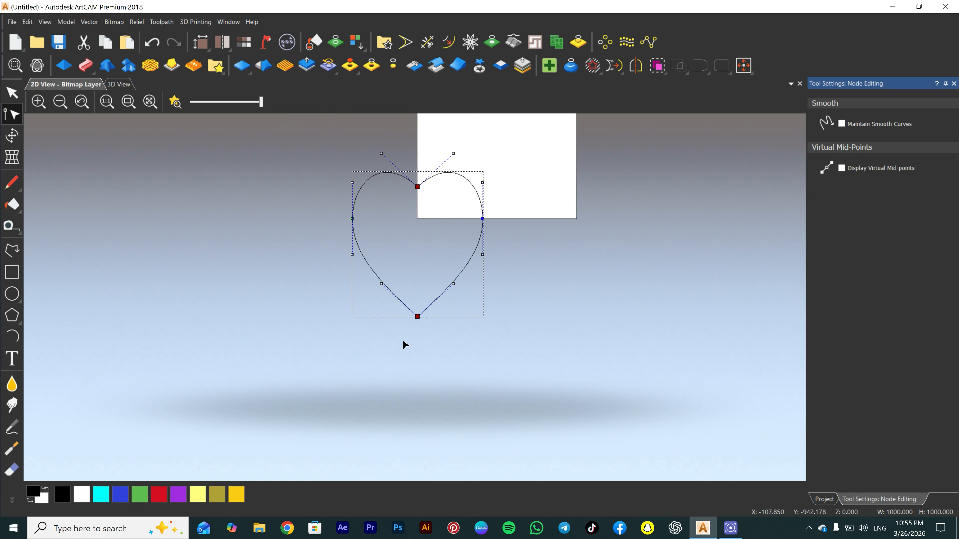
pyautogui.press('Down')
pyautogui.press('Down')
pyautogui.press('Down')
pyautogui.press('Down')
pyautogui.press('Down')
pyautogui.press('Down')
pyautogui.press('Down')
pyautogui.press('Down')
pyautogui.press('Down')
pyautogui.press('Down')
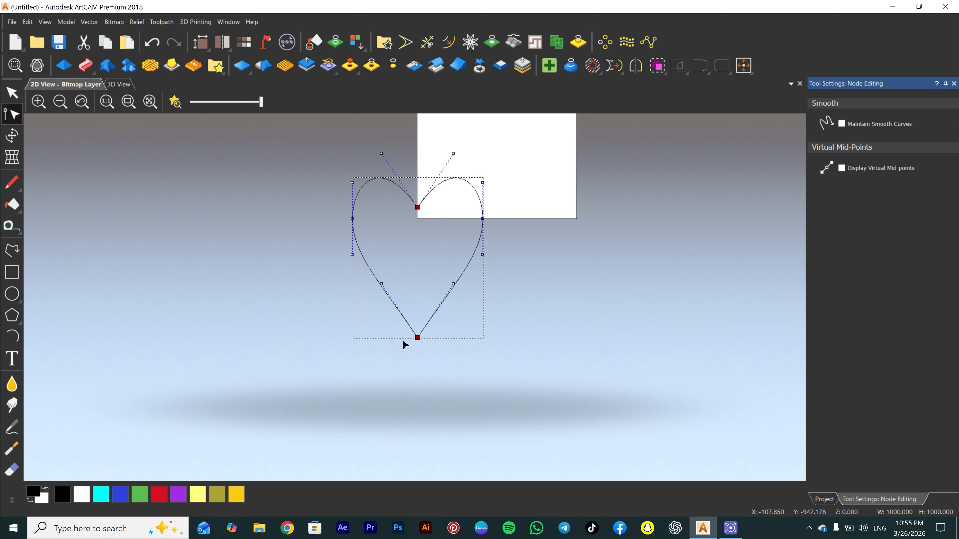
# - Nudge the heart's top and bottom nodes back up until the shape is about 1129 mm high
pyautogui.press('Up')
pyautogui.press('Up')
pyautogui.press('Up')
pyautogui.press('Up')
pyautogui.press('Up')
pyautogui.press('Up')
pyautogui.press('Up')
pyautogui.press('Up')
pyautogui.press('Up')
pyautogui.press('Up')
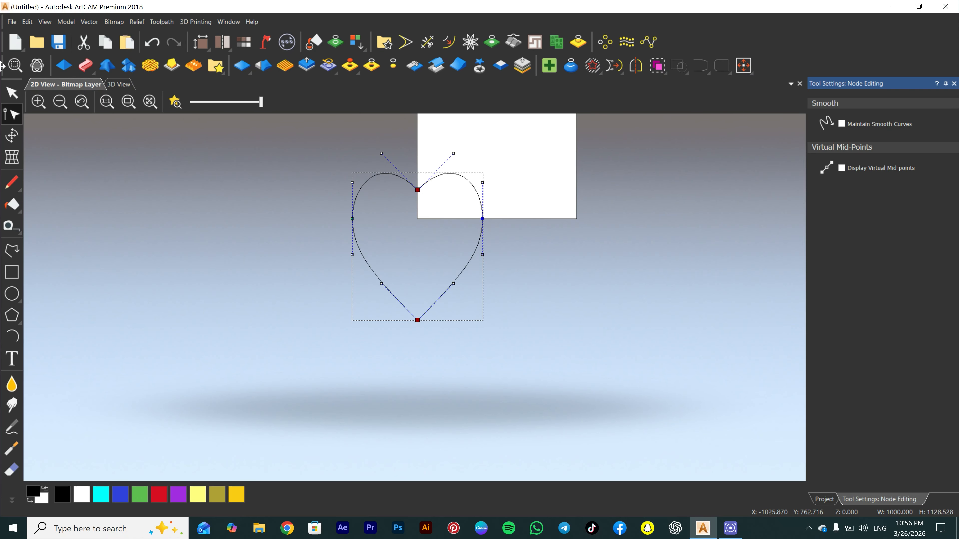
# - Leave node editing, select the whole heart vector and move it up and right onto the white sheet
pyautogui.click(12, 93)
pyautogui.click(466, 231)
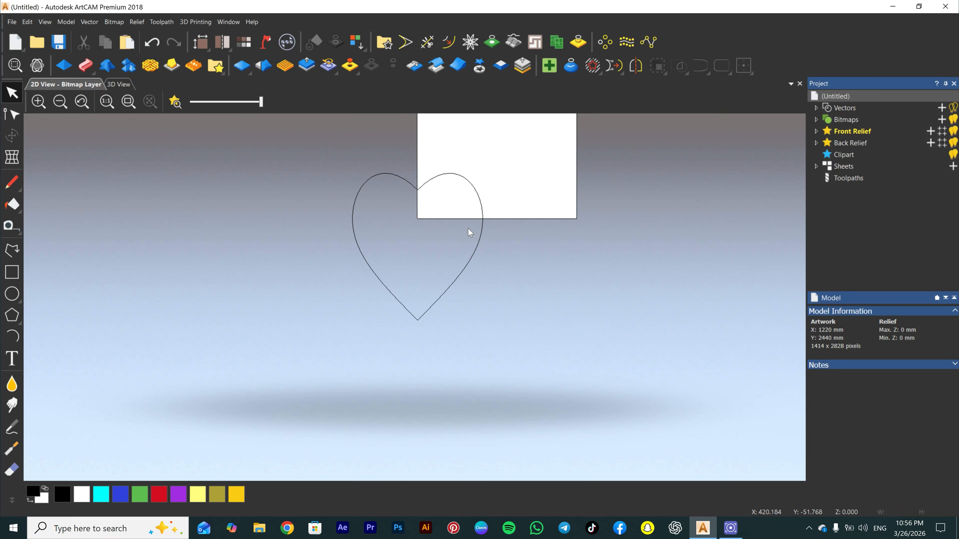
pyautogui.click(482, 206)
pyautogui.scroll(-2, 540, 196)
pyautogui.scroll(2, 447, 274)
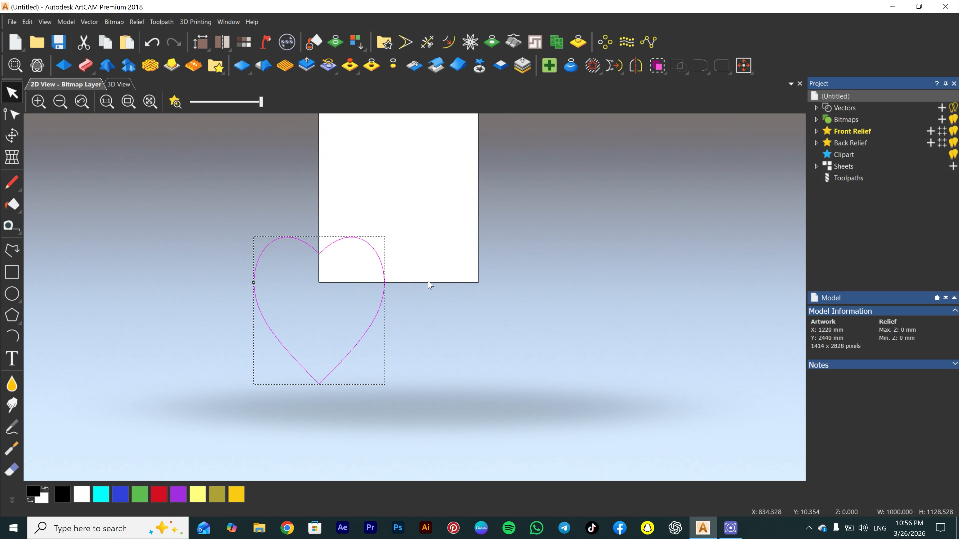
pyautogui.moveTo(334, 242); pyautogui.dragTo(411, 130)
# - Select the heart vector on the sheet with a selection window and delete it
pyautogui.click(557, 173)
pyautogui.scroll(-2, 377, 223)
pyautogui.scroll(1, 360, 267)
pyautogui.scroll(-1, 361, 266)
pyautogui.scroll(2, 361, 269)
pyautogui.moveTo(649, 244); pyautogui.dragTo(502, 178)
pyautogui.press('Delete')
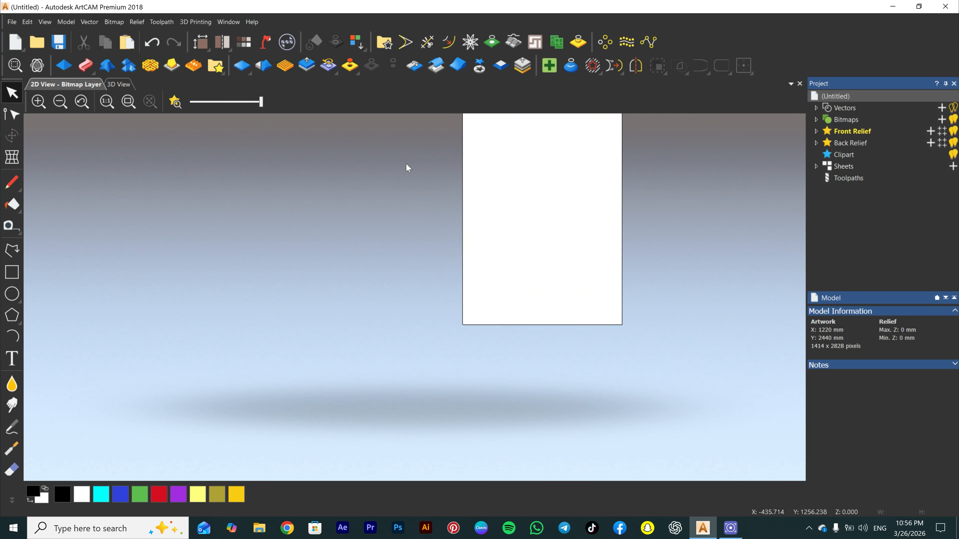